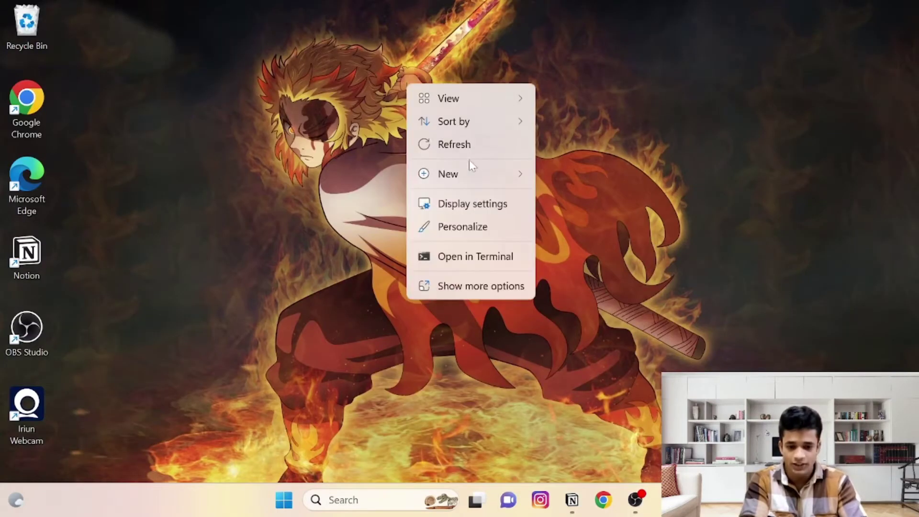
# Step: Launch Chrome, search Google for 'hostinger' and open the sponsored Hostinger result
pyautogui.click(462, 143)
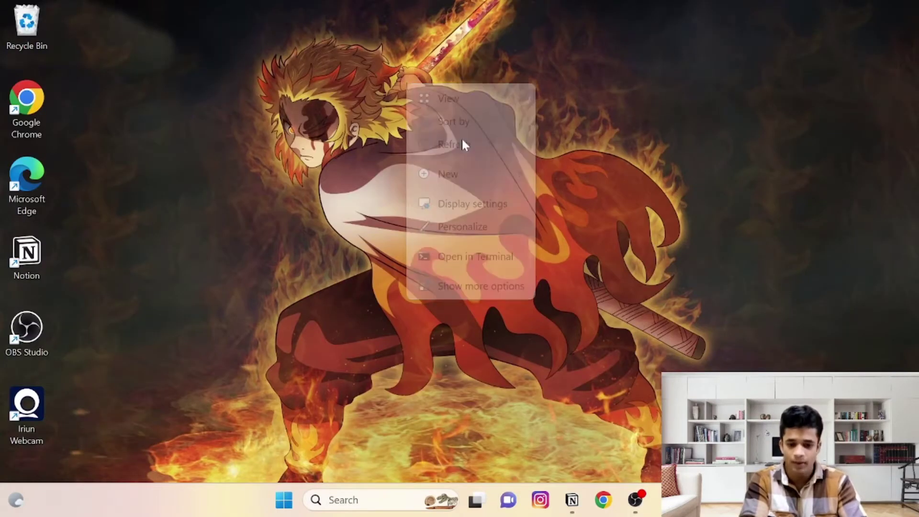
pyautogui.click(596, 502)
pyautogui.click(225, 39)
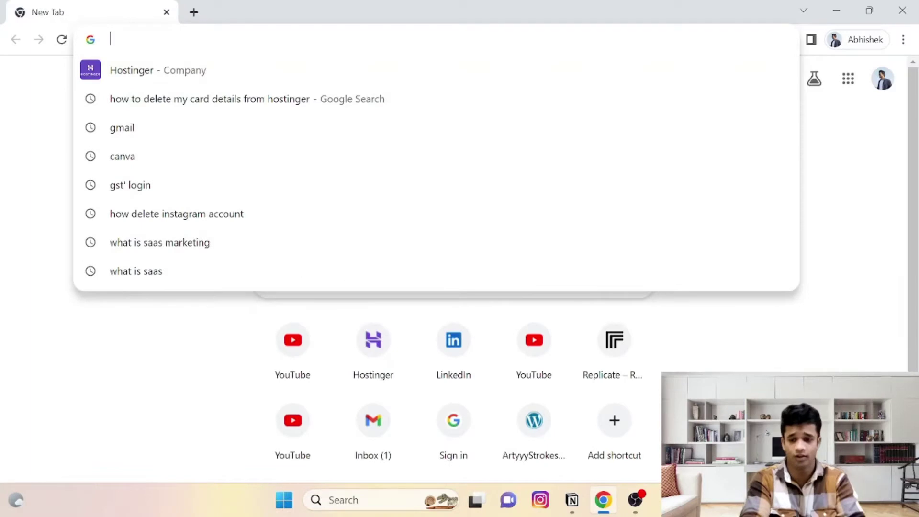
pyautogui.click(228, 70)
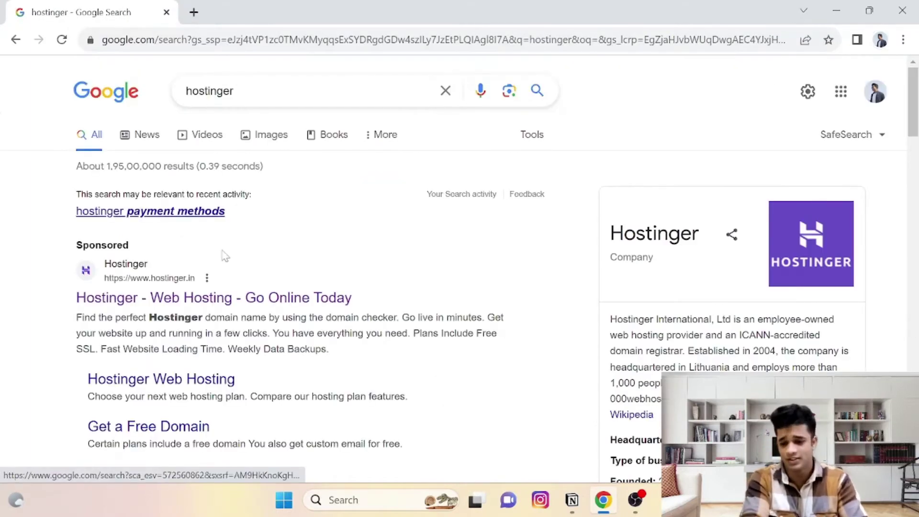
pyautogui.click(252, 299)
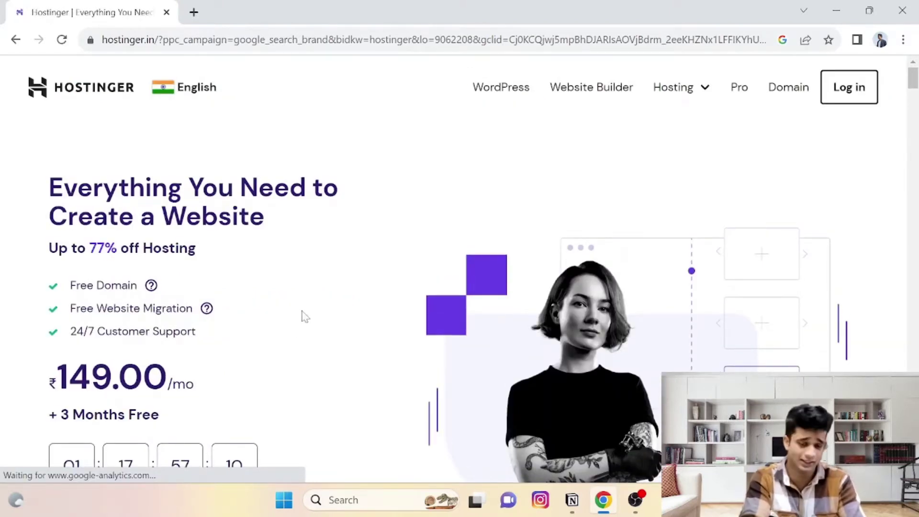
pyautogui.scroll(-3, 309, 318)
pyautogui.scroll(-1, 352, 289)
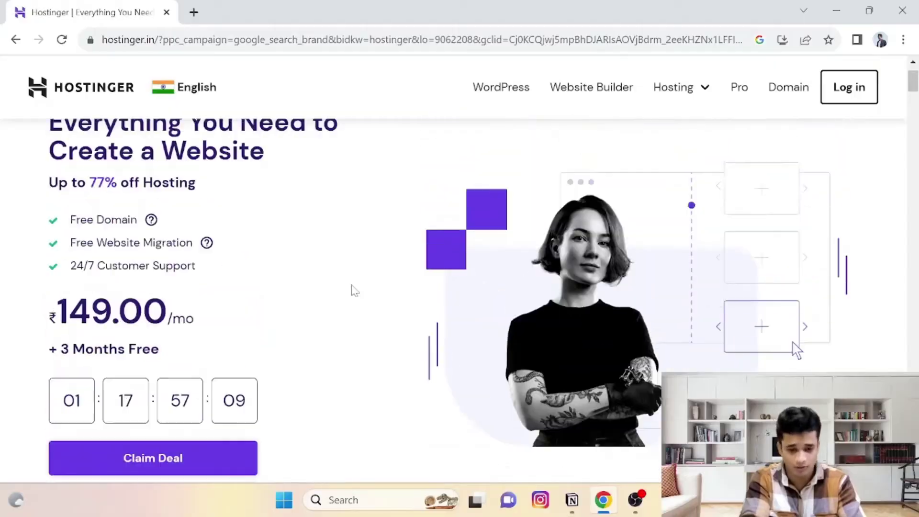
# Step: Centre the Premium card in the Choose Your Web Hosting Plan carousel and view its top features
pyautogui.scroll(-5, 353, 291)
pyautogui.scroll(-10, 350, 265)
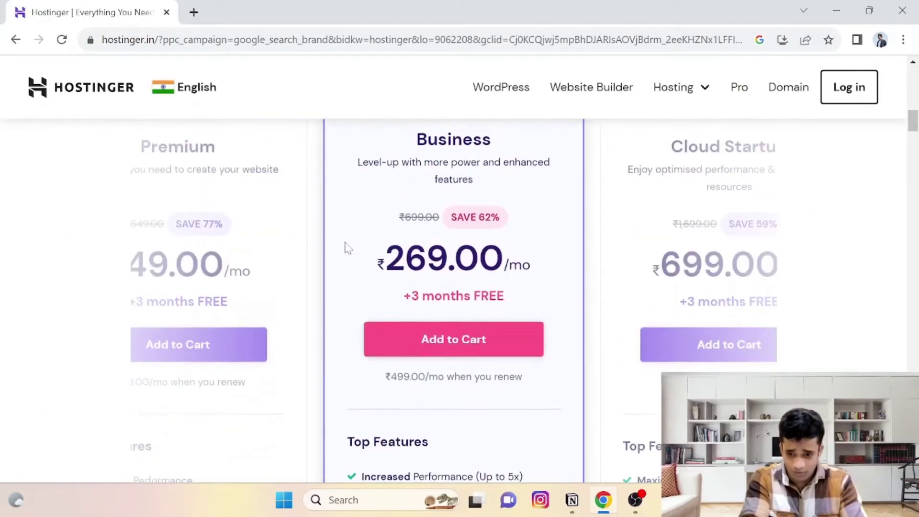
pyautogui.scroll(3, 349, 246)
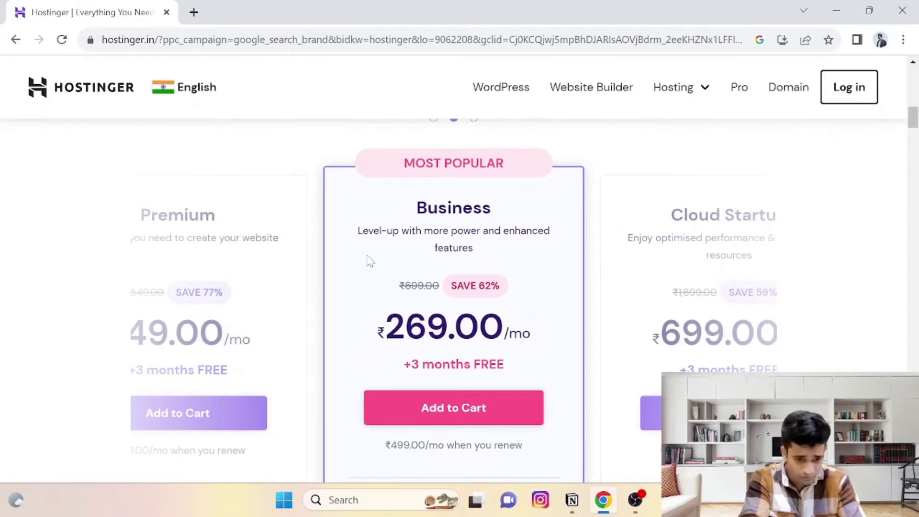
pyautogui.scroll(-1, 344, 268)
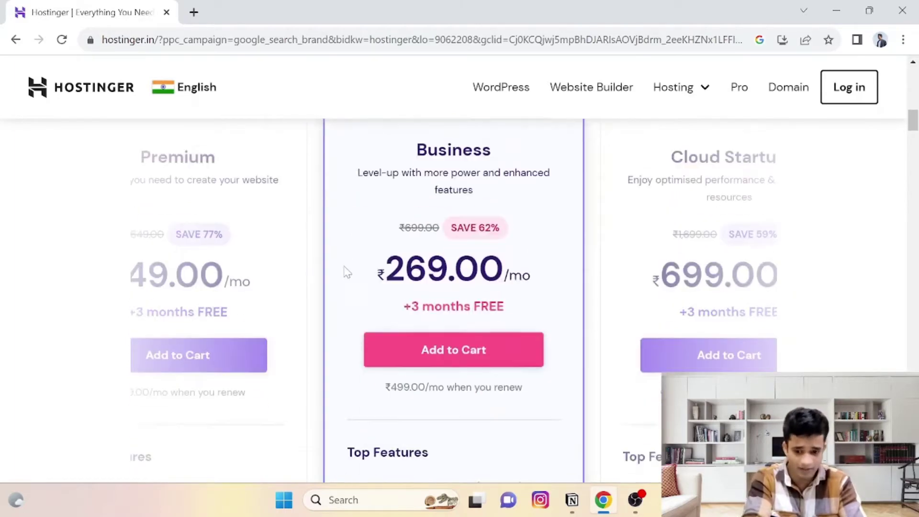
pyautogui.scroll(3, 350, 279)
pyautogui.scroll(2, 351, 279)
pyautogui.click(433, 261)
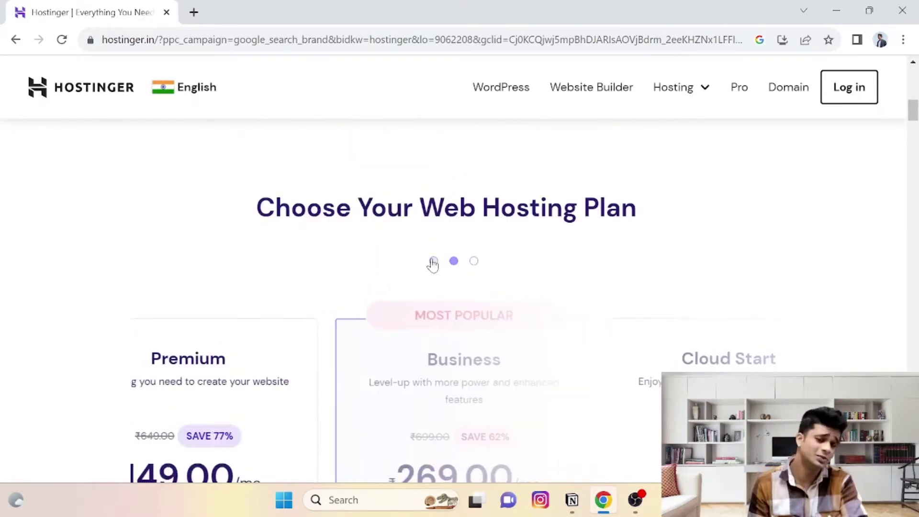
pyautogui.scroll(-10, 416, 271)
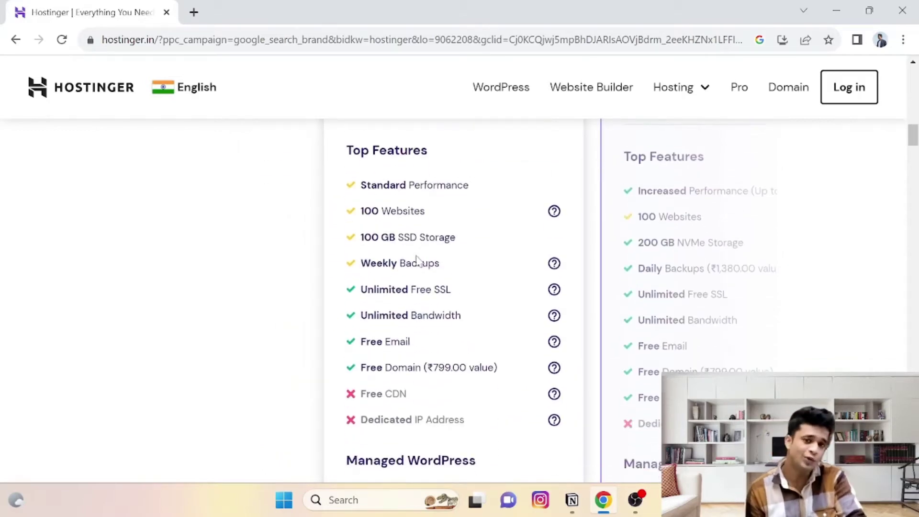
# Step: Scroll through the Premium card's features and expand its full list with See all features
pyautogui.scroll(2, 447, 287)
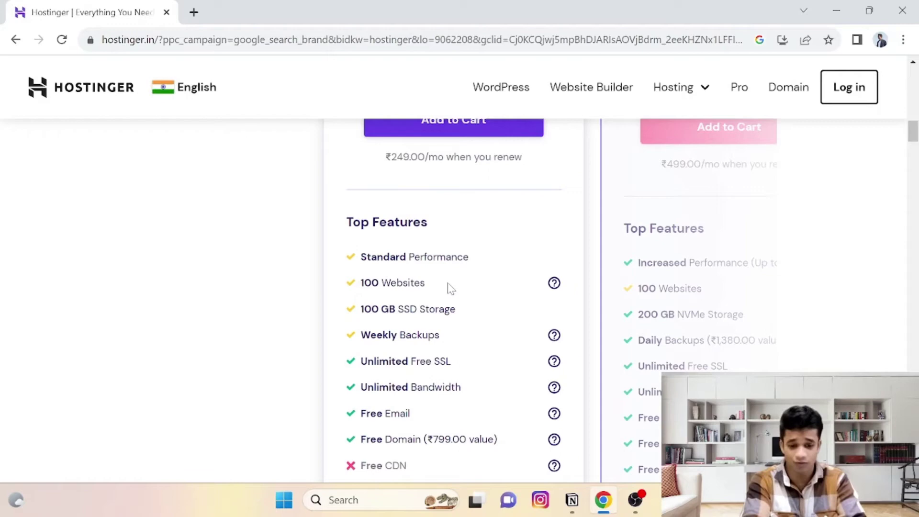
pyautogui.scroll(-7, 447, 287)
pyautogui.scroll(5, 432, 266)
pyautogui.scroll(7, 454, 287)
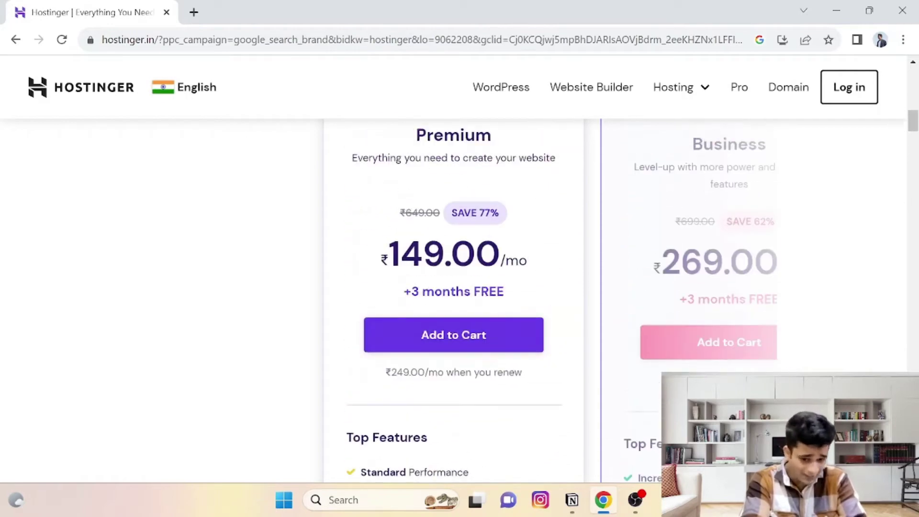
pyautogui.scroll(-3, 435, 244)
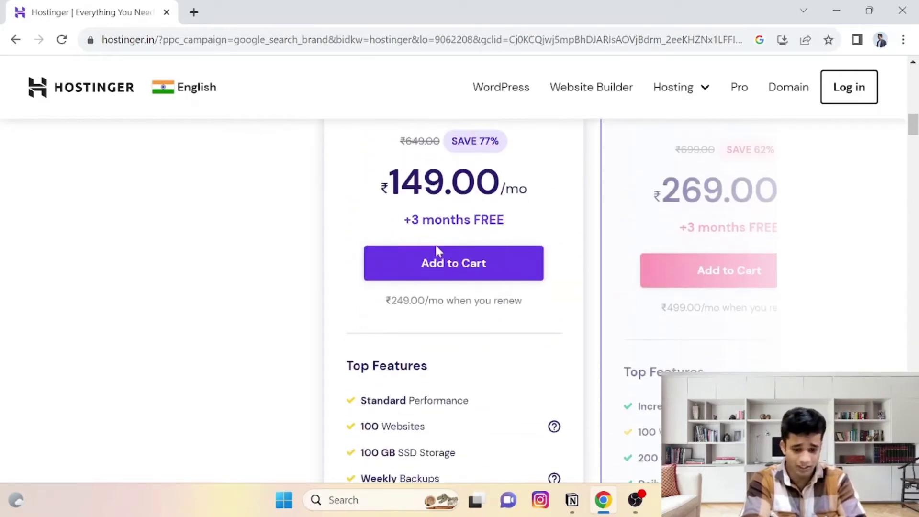
pyautogui.scroll(2, 445, 273)
pyautogui.scroll(-10, 439, 268)
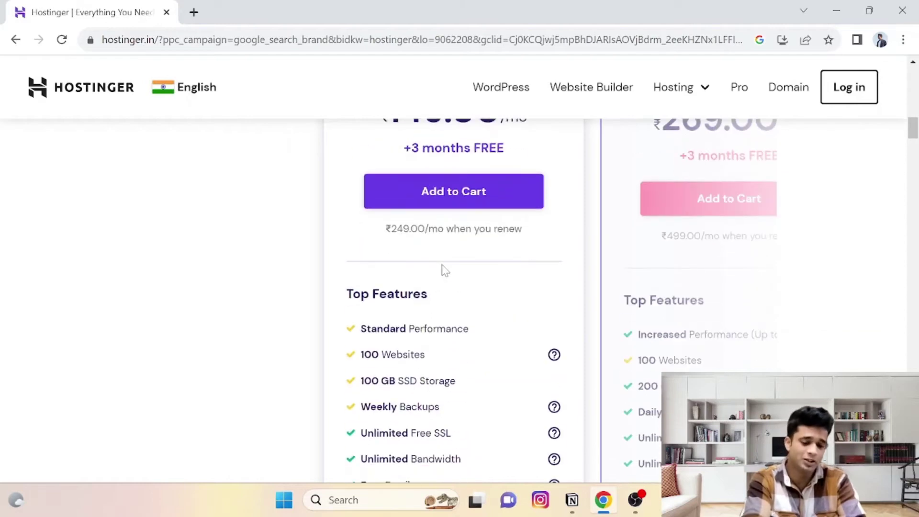
pyautogui.scroll(-2, 453, 287)
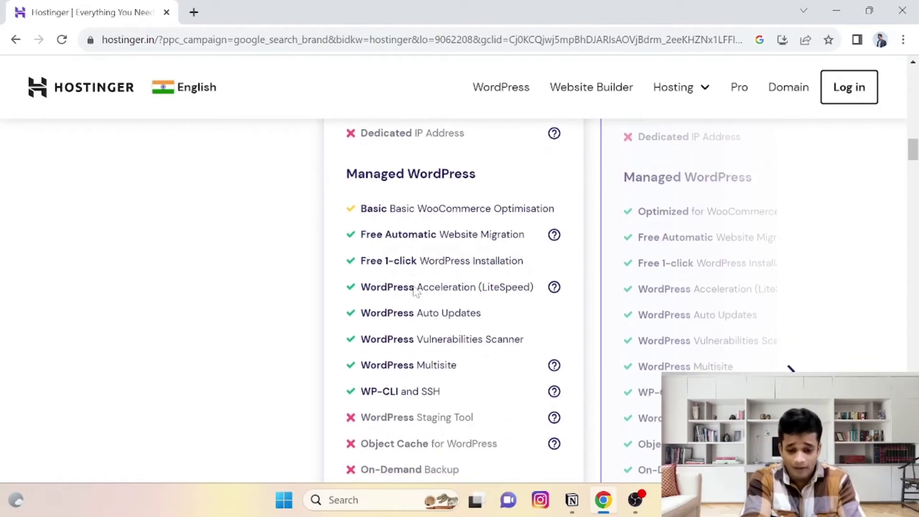
pyautogui.scroll(6, 454, 287)
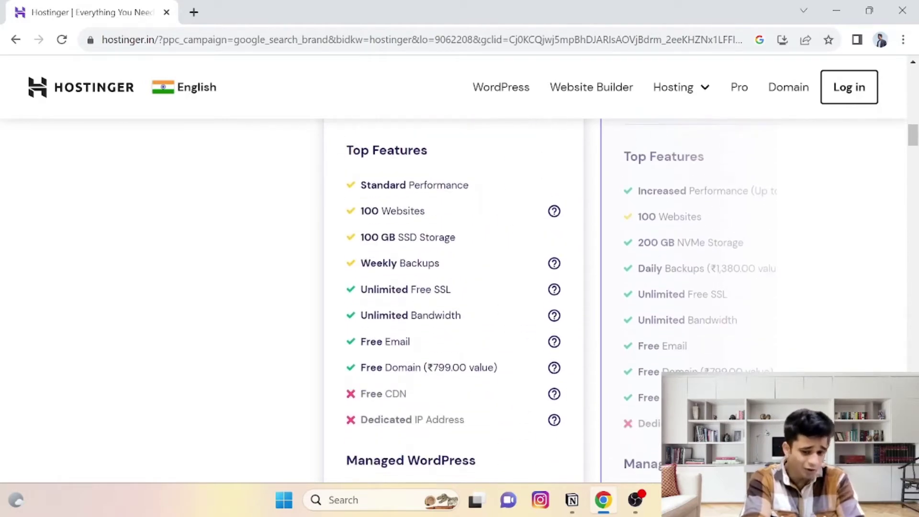
pyautogui.scroll(-10, 453, 287)
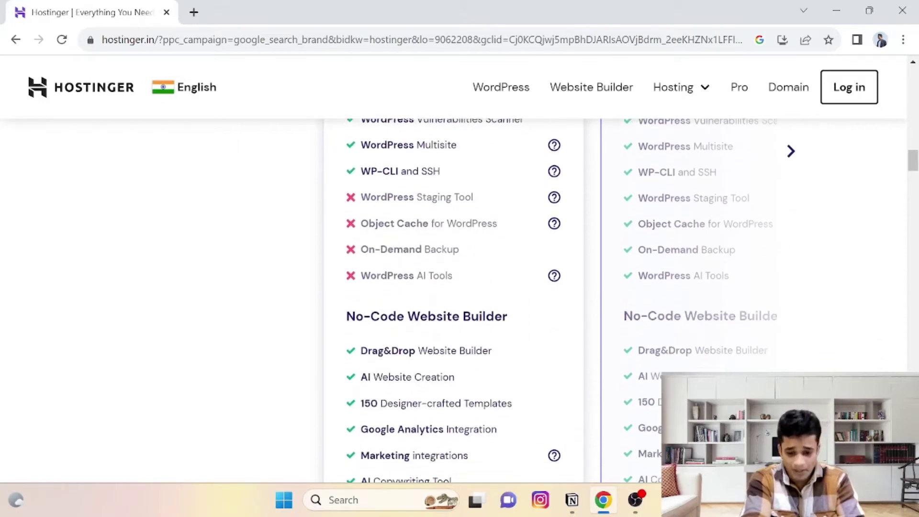
pyautogui.scroll(-15, 431, 311)
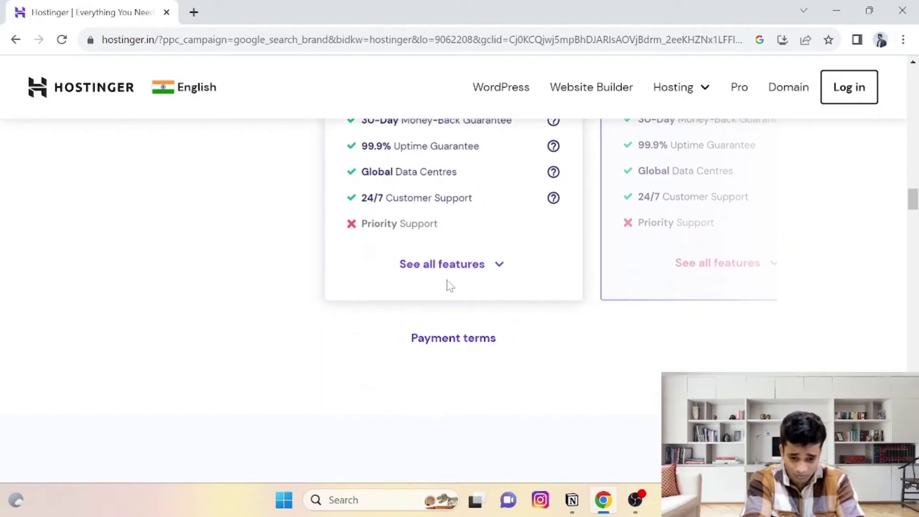
pyautogui.click(445, 266)
# Step: Highlight the No-Code Website Builder, AI Website Creation and eCommerce Features lines, then clear the highlight
pyautogui.scroll(-3, 443, 287)
pyautogui.scroll(7, 443, 287)
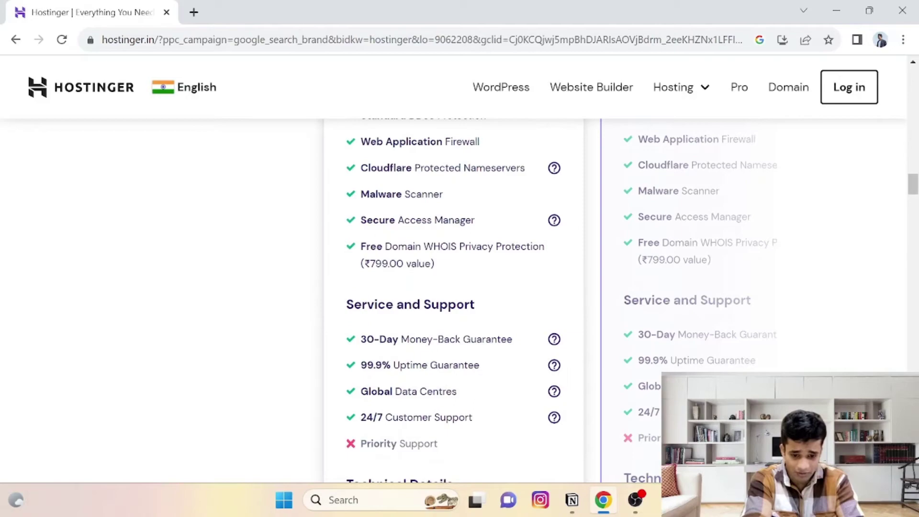
pyautogui.scroll(12, 454, 296)
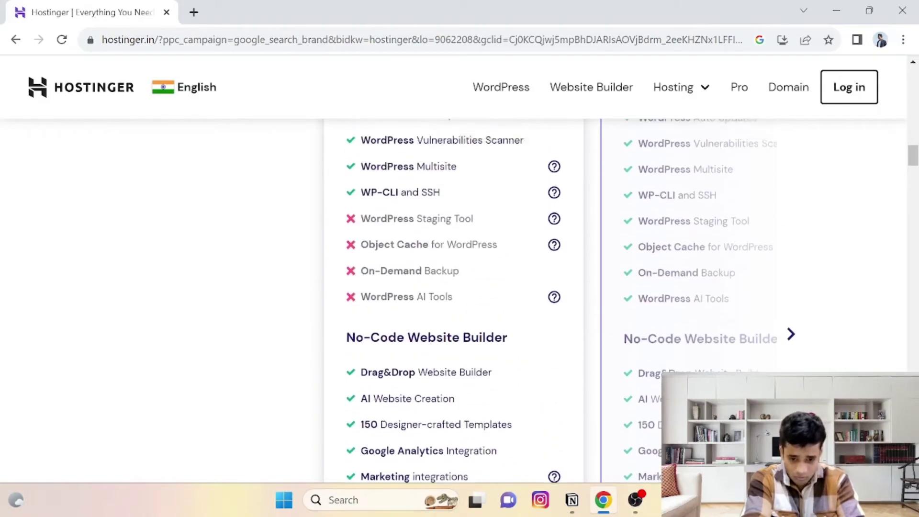
pyautogui.scroll(12, 438, 282)
pyautogui.scroll(-13, 424, 301)
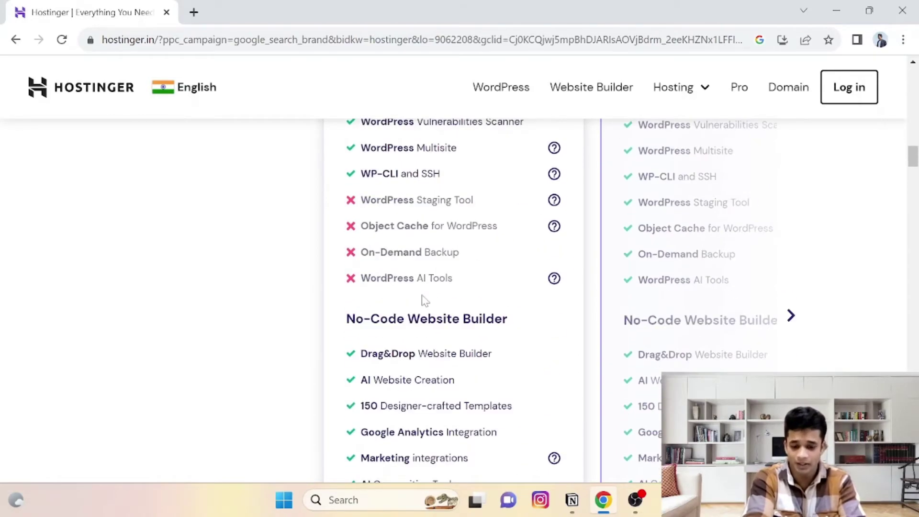
pyautogui.scroll(-3, 425, 300)
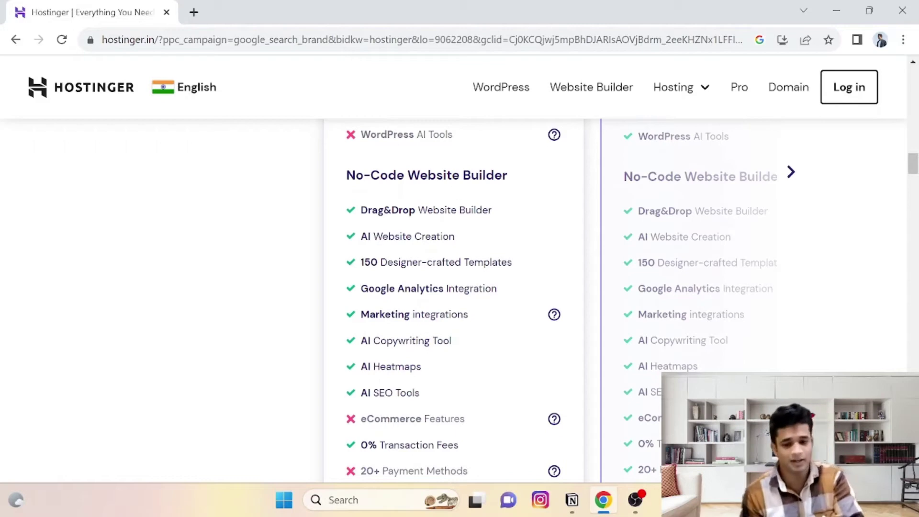
pyautogui.tripleClick(425, 175)
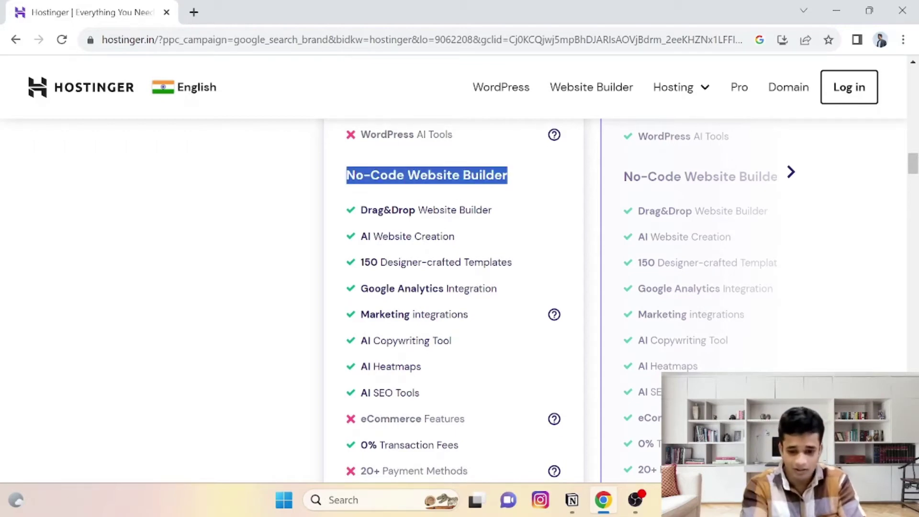
pyautogui.tripleClick(408, 236)
pyautogui.scroll(-2, 420, 264)
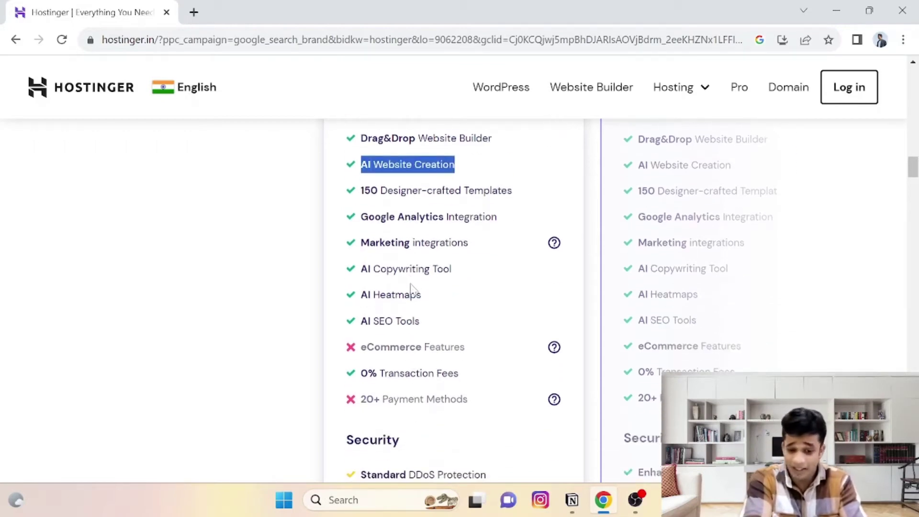
pyautogui.doubleClick(444, 346)
pyautogui.tripleClick(390, 345)
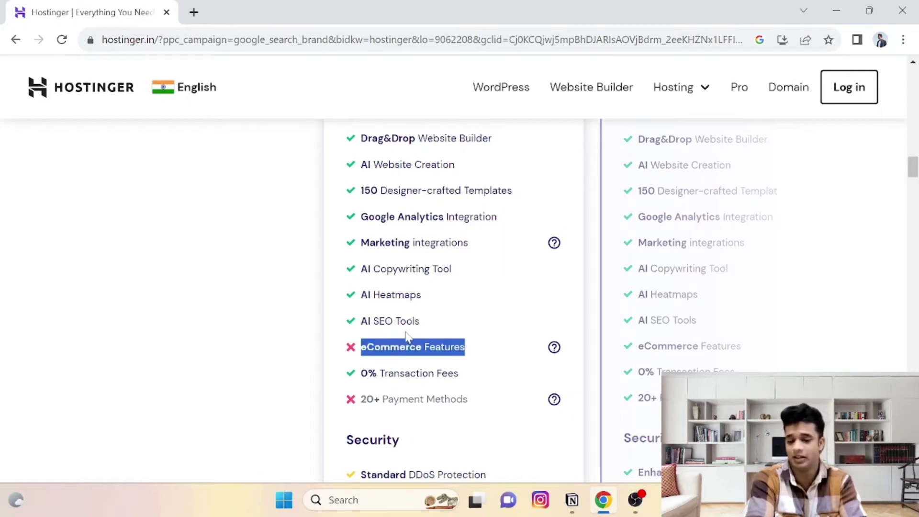
pyautogui.click(407, 343)
pyautogui.tripleClick(436, 346)
pyautogui.click(439, 333)
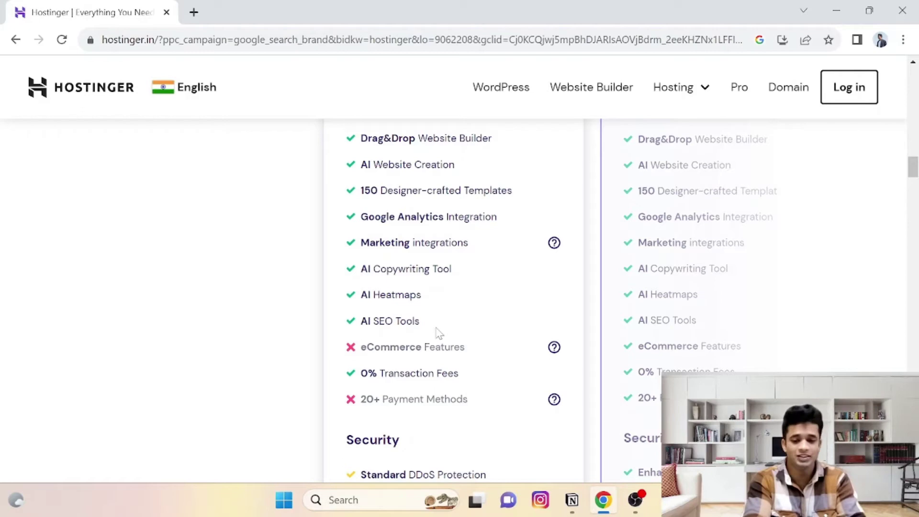
# Step: Centre the ₹269.00/mo Business plan in the carousel and briefly highlight its name
pyautogui.scroll(20, 438, 333)
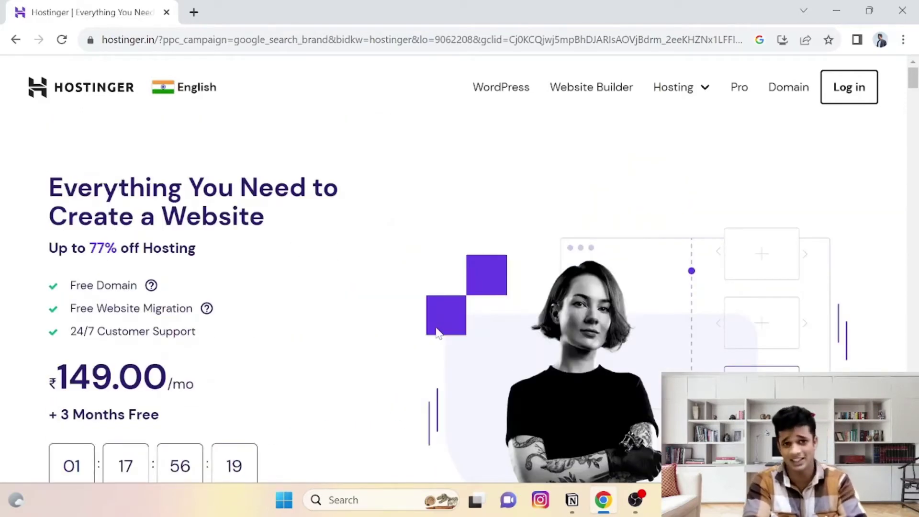
pyautogui.scroll(-12, 439, 287)
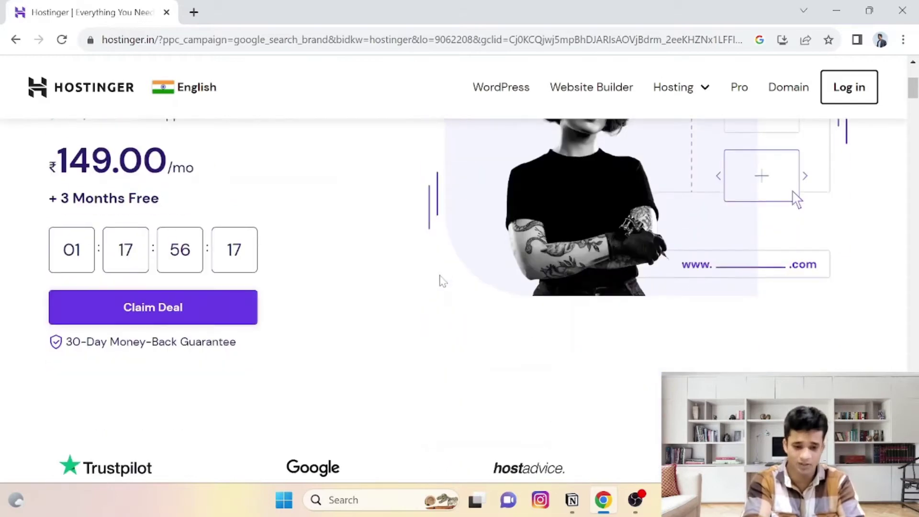
pyautogui.click(454, 260)
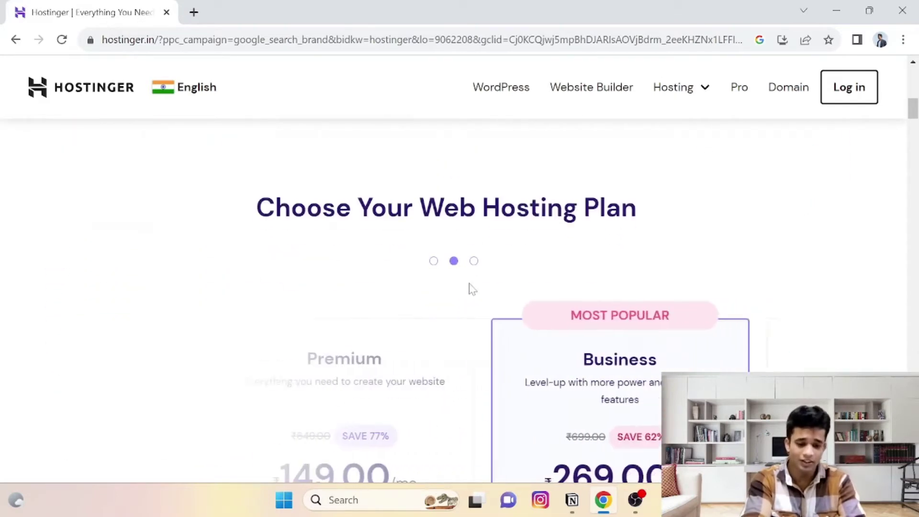
pyautogui.doubleClick(454, 349)
pyautogui.scroll(-7, 449, 294)
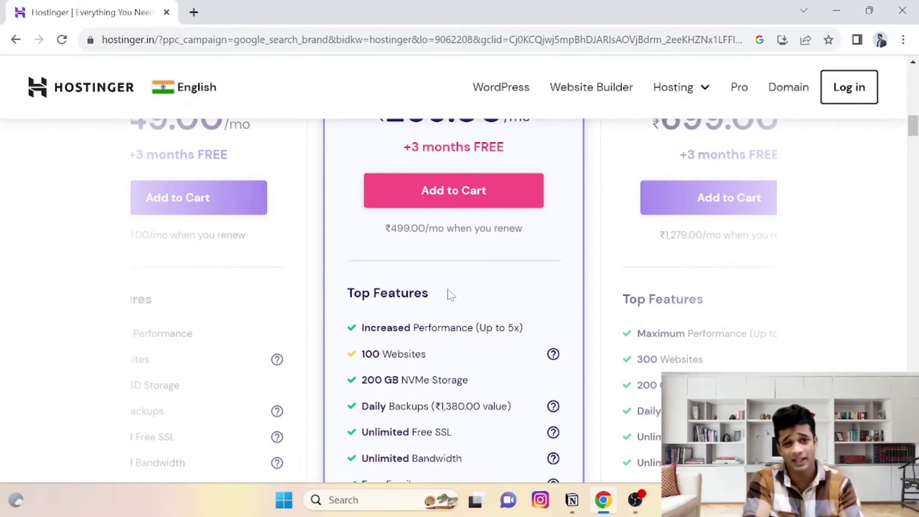
pyautogui.scroll(3, 433, 289)
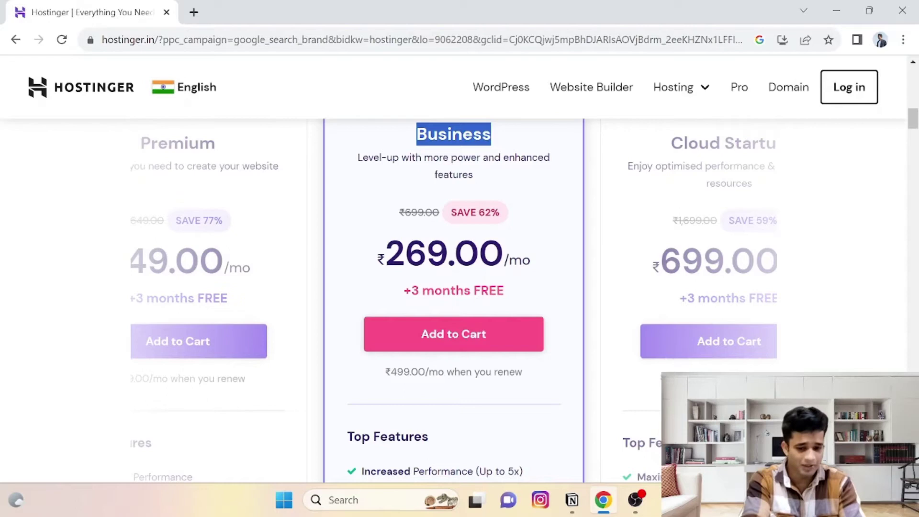
pyautogui.click(445, 171)
# Step: Review the Business plan's features, highlighting eCommerce Features and 100 Subdomains
pyautogui.scroll(-6, 441, 285)
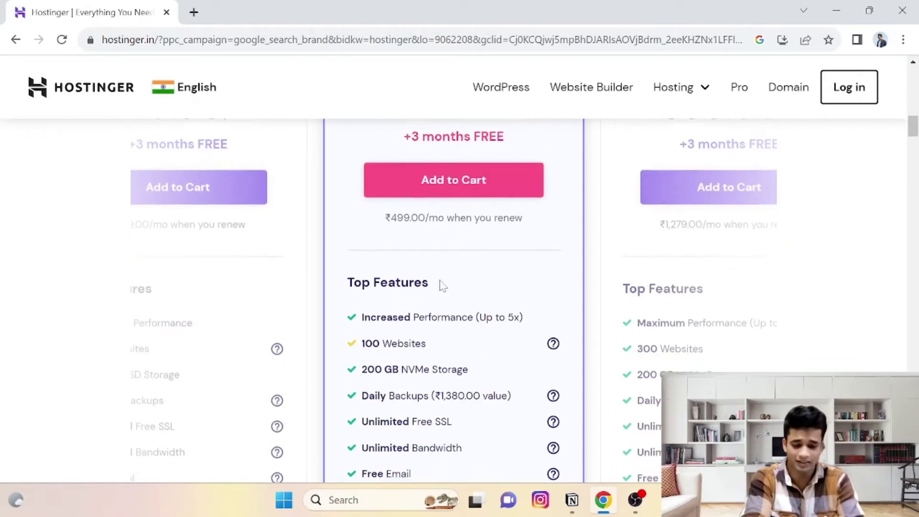
pyautogui.moveTo(427, 210); pyautogui.dragTo(362, 210)
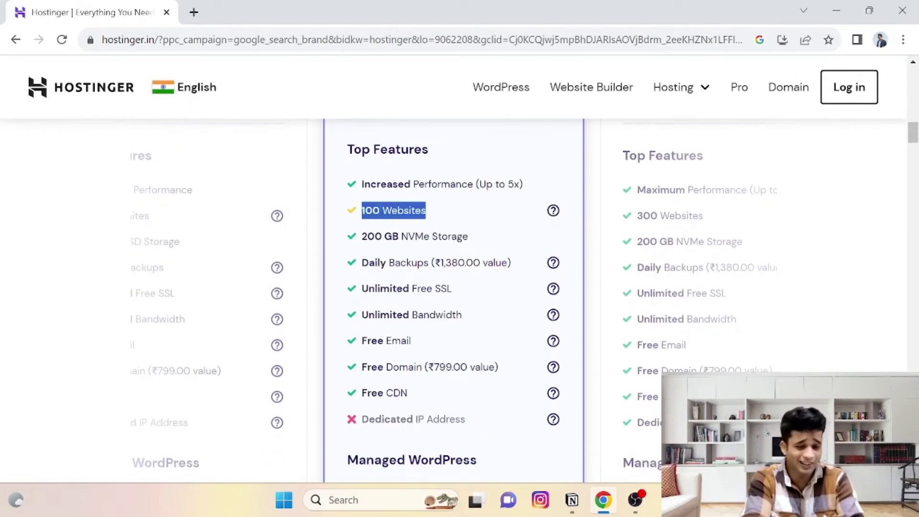
pyautogui.scroll(-6, 440, 285)
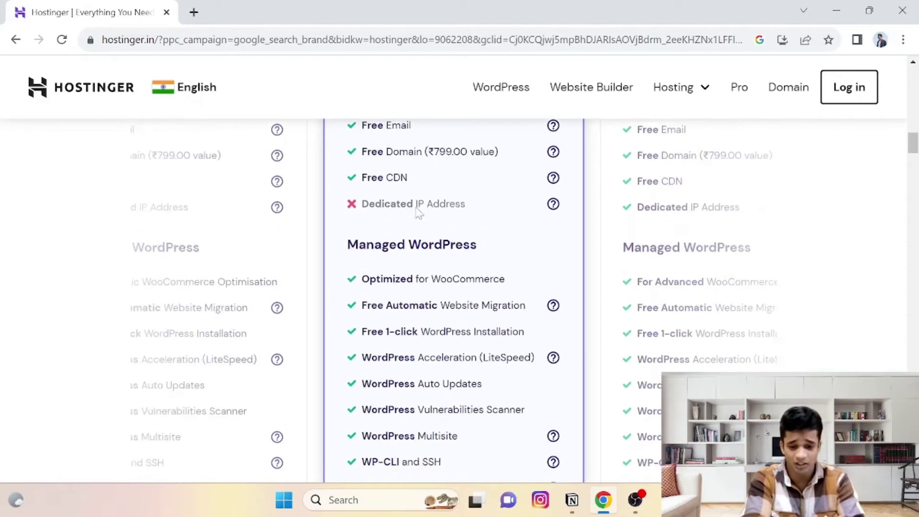
pyautogui.scroll(-7, 397, 203)
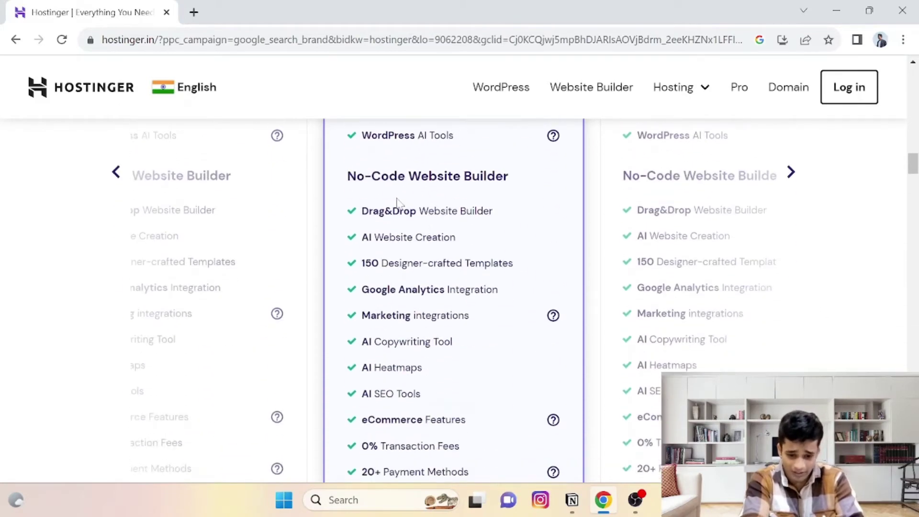
pyautogui.scroll(-3, 433, 196)
pyautogui.moveTo(361, 276); pyautogui.dragTo(465, 276)
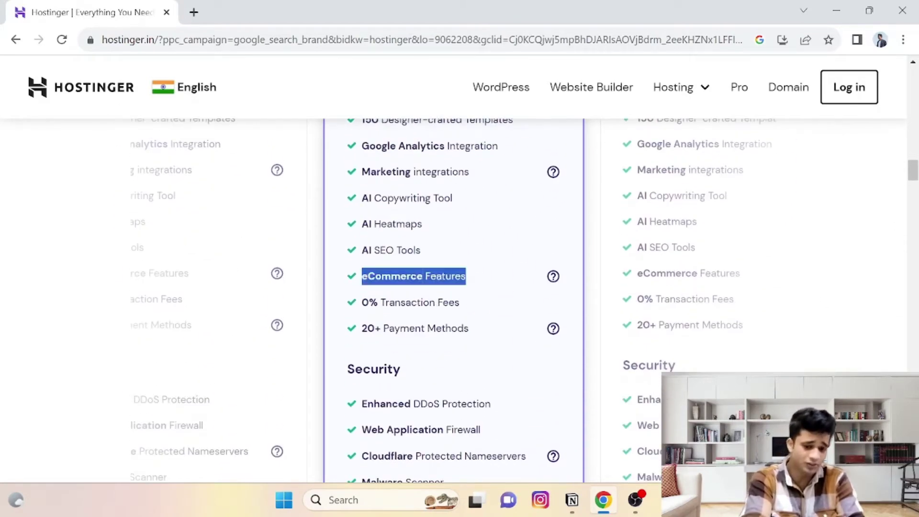
pyautogui.scroll(-9, 411, 273)
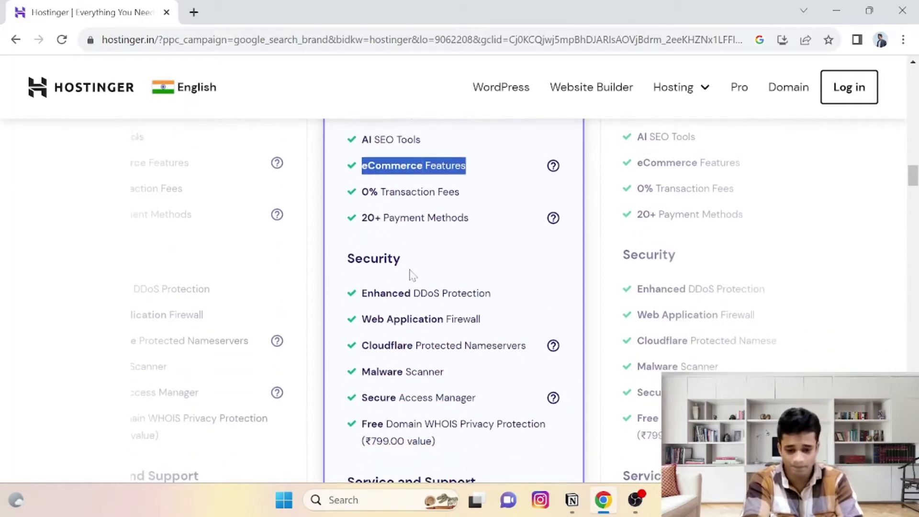
pyautogui.scroll(-3, 453, 302)
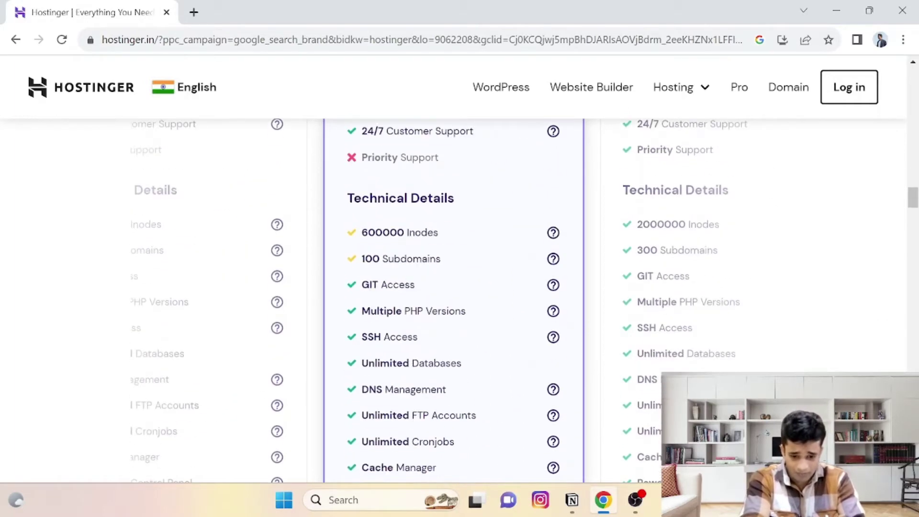
pyautogui.moveTo(441, 259); pyautogui.dragTo(361, 258)
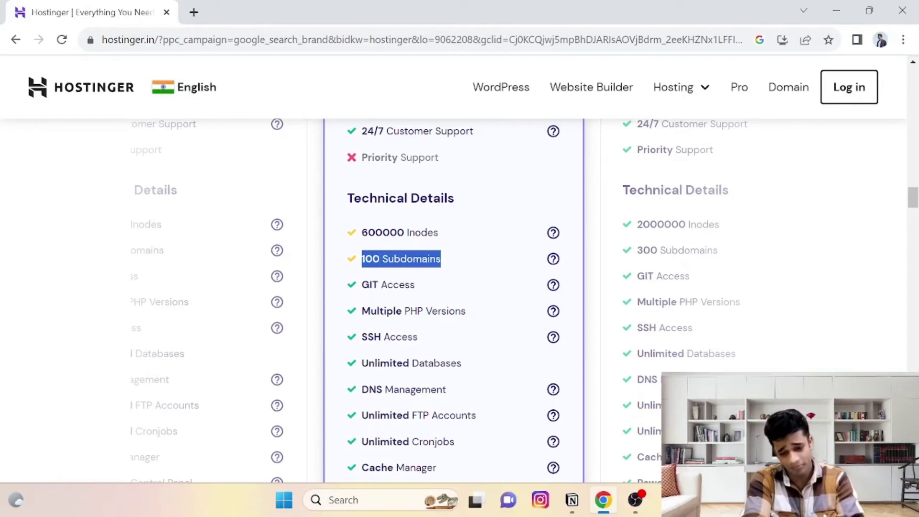
pyautogui.scroll(20, 438, 303)
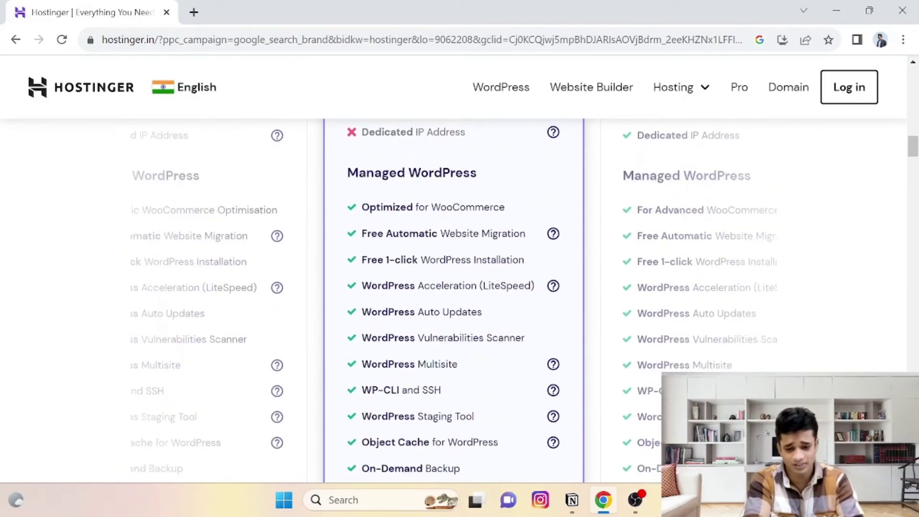
pyautogui.scroll(6, 438, 302)
pyautogui.scroll(-2, 428, 265)
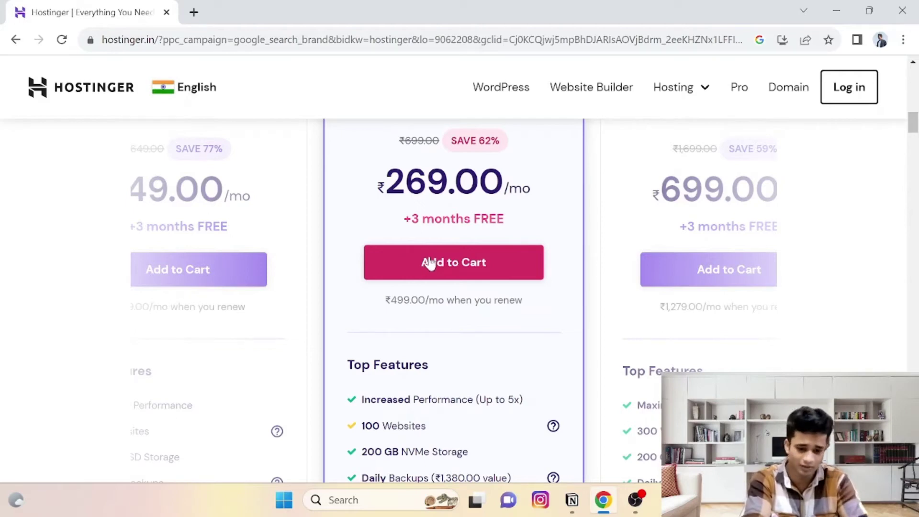
# Step: Add Business Web Hosting to the cart on the 12-month period at ₹389.00/month
pyautogui.click(429, 263)
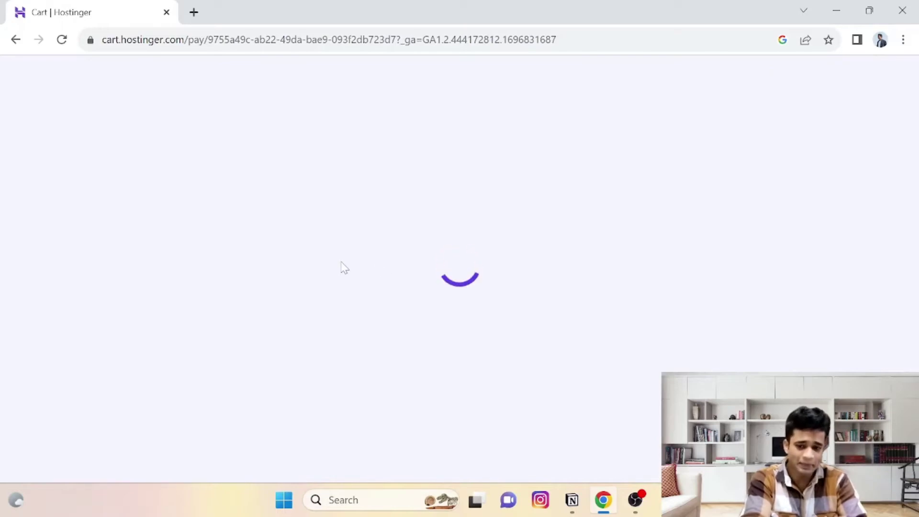
pyautogui.scroll(-10, 281, 276)
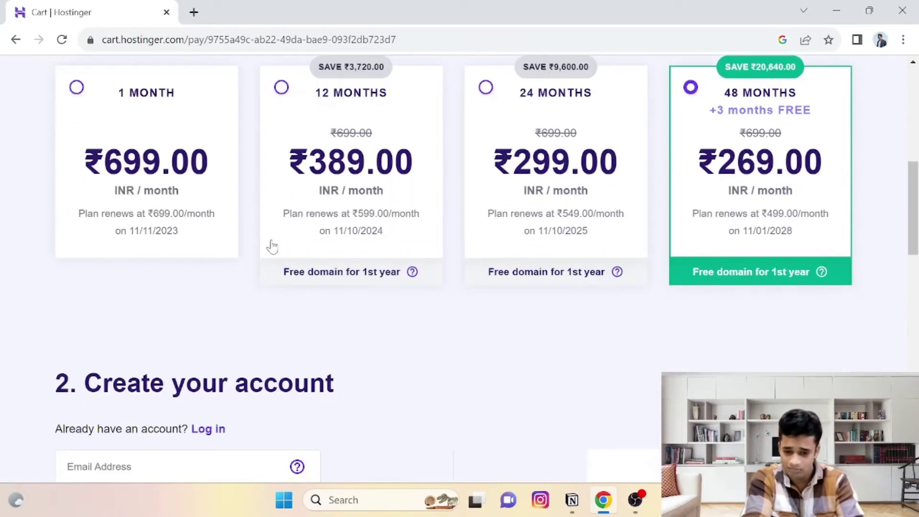
pyautogui.scroll(4, 271, 246)
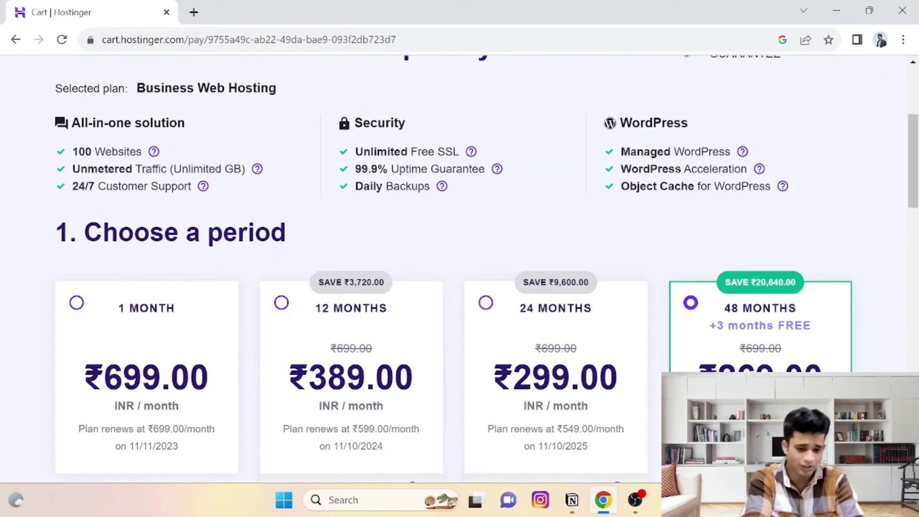
pyautogui.click(282, 303)
pyautogui.scroll(-4, 322, 231)
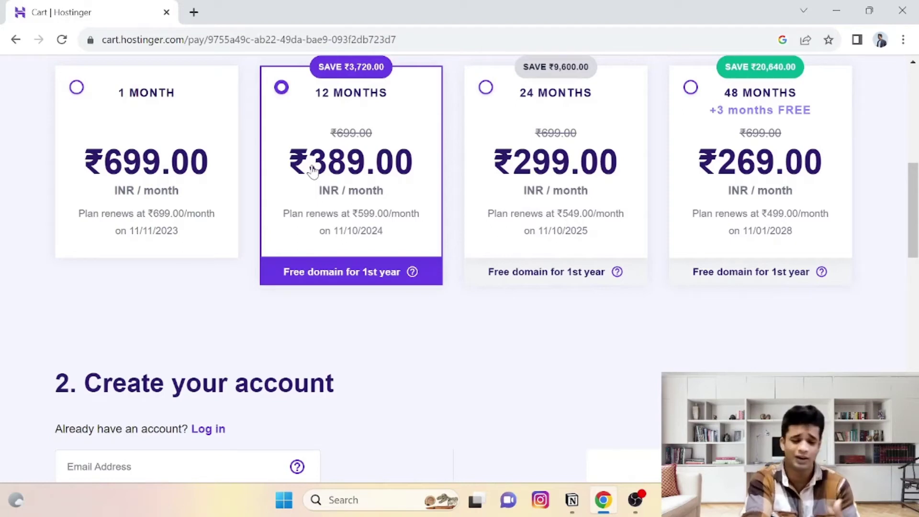
pyautogui.scroll(-6, 311, 170)
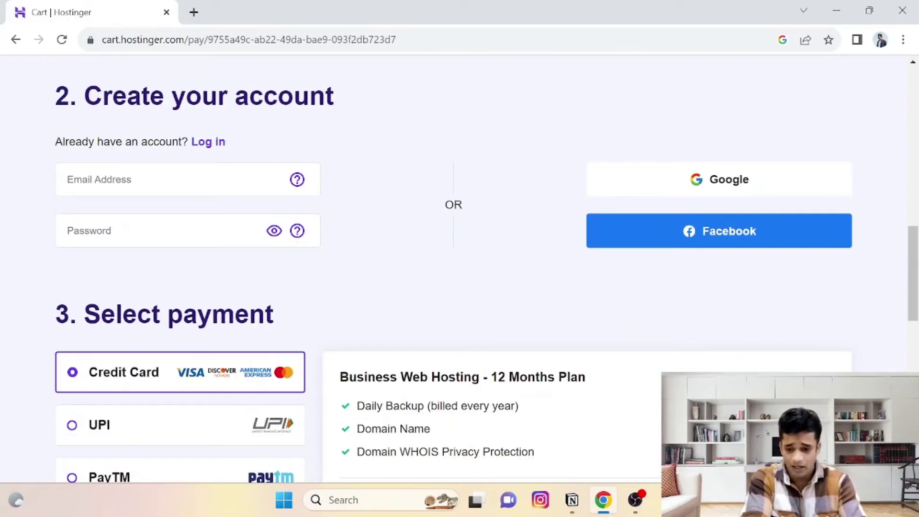
# Step: Log in to the checkout using the Google button and choose the Google account
pyautogui.click(210, 142)
pyautogui.scroll(-3, 158, 335)
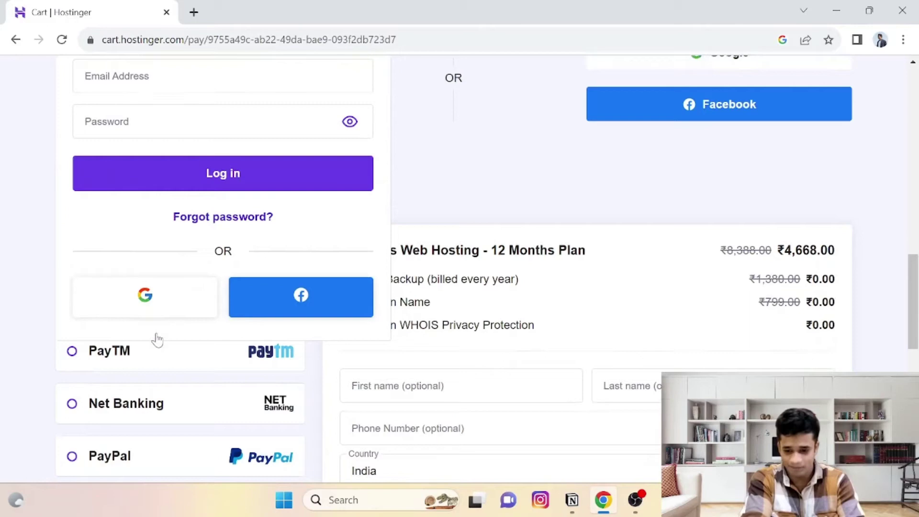
pyautogui.click(150, 300)
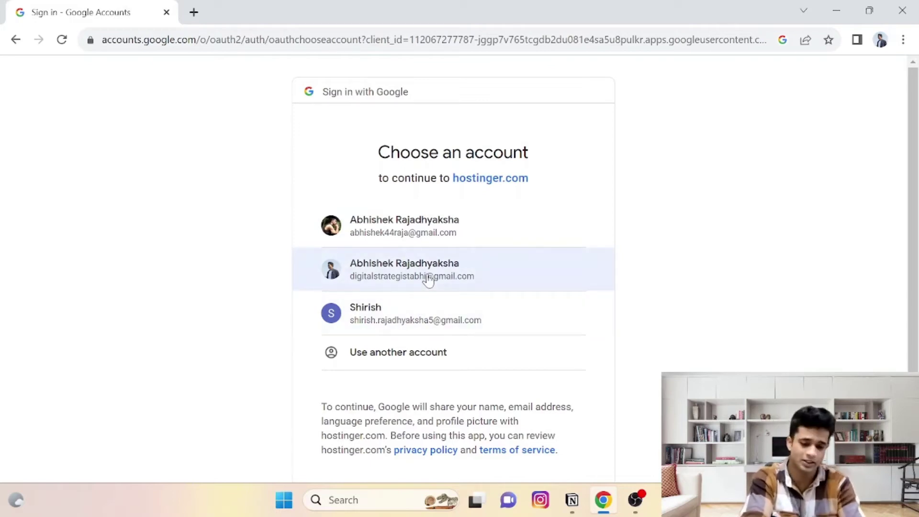
pyautogui.click(427, 280)
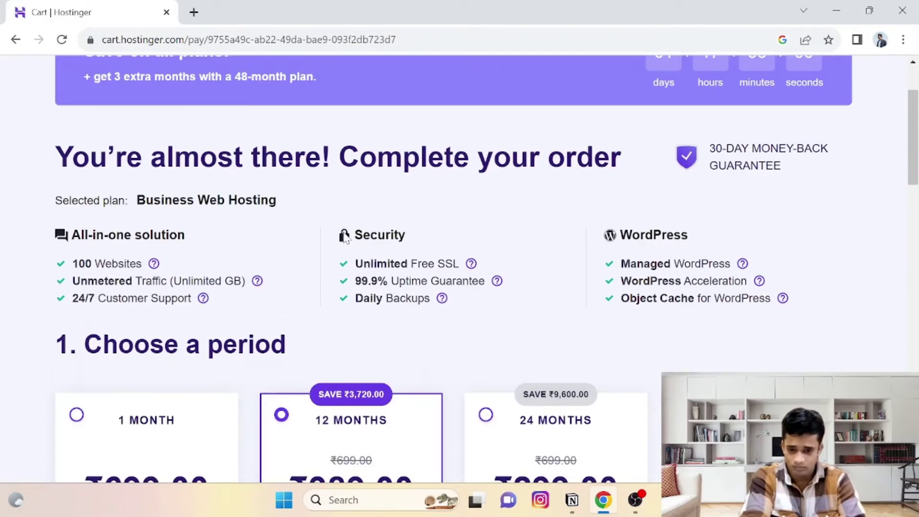
pyautogui.scroll(-20, 344, 238)
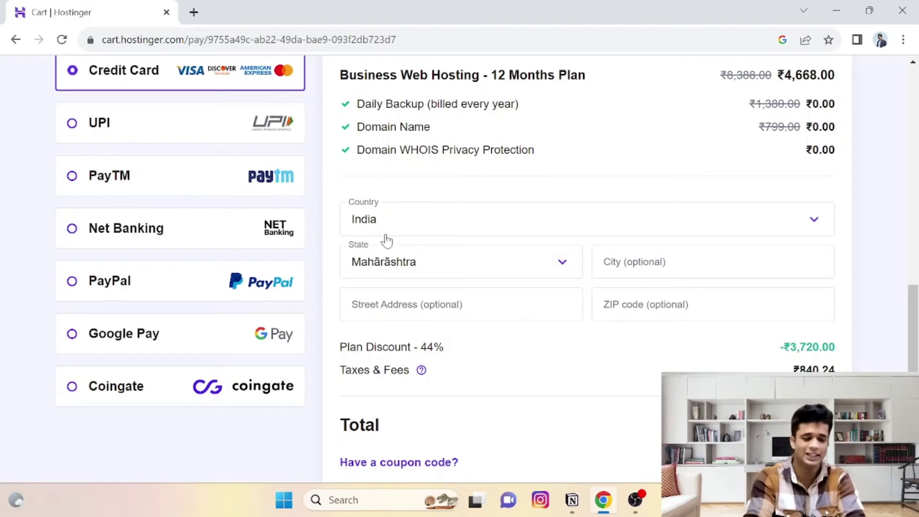
pyautogui.click(397, 231)
pyautogui.click(458, 197)
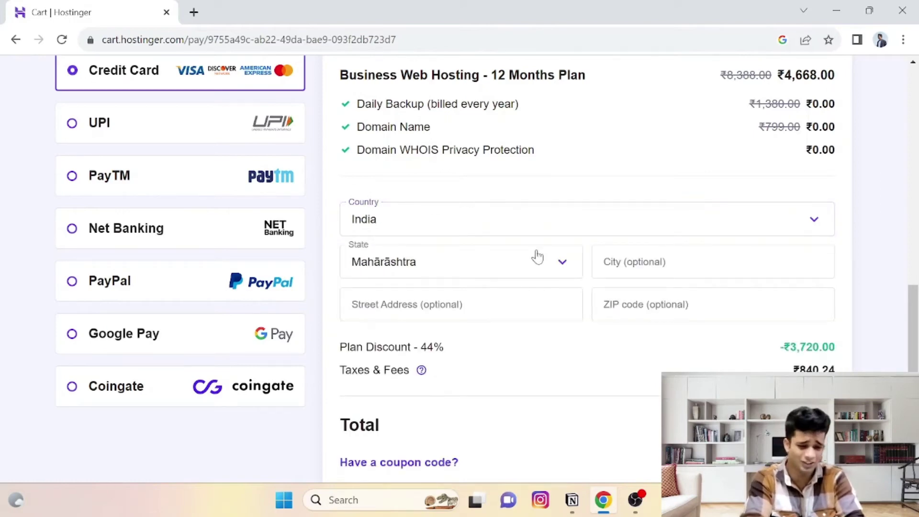
pyautogui.scroll(-3, 479, 200)
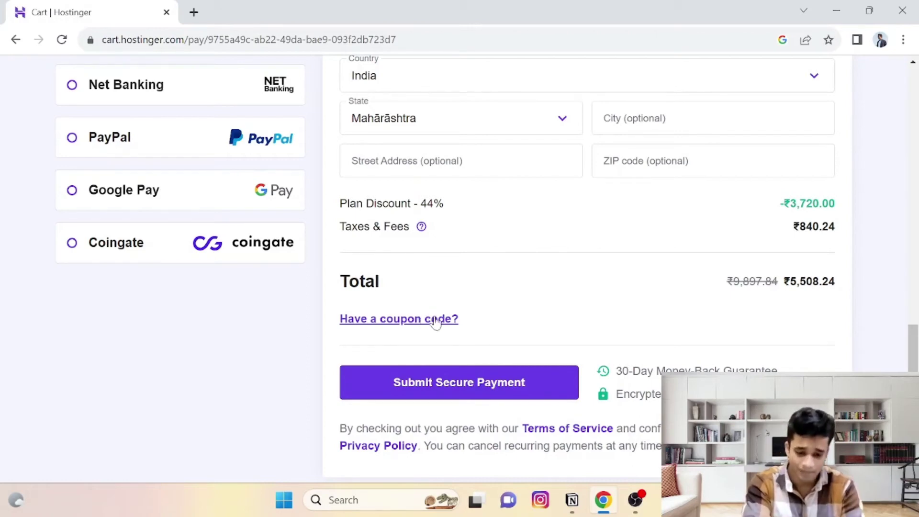
pyautogui.scroll(-2, 410, 308)
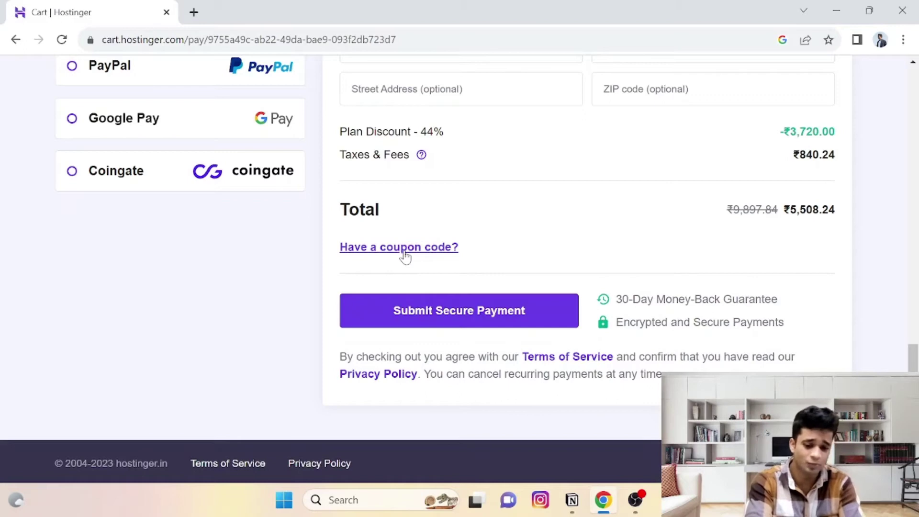
# Step: Apply coupon code HA10, bringing the discount to 50% and the total to ₹4,957.42
pyautogui.click(404, 247)
pyautogui.click(406, 289)
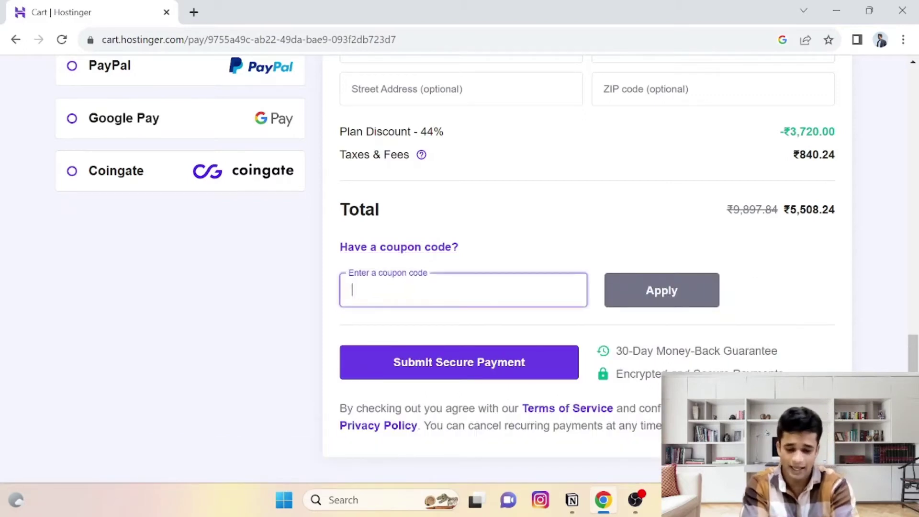
pyautogui.write('HA10')
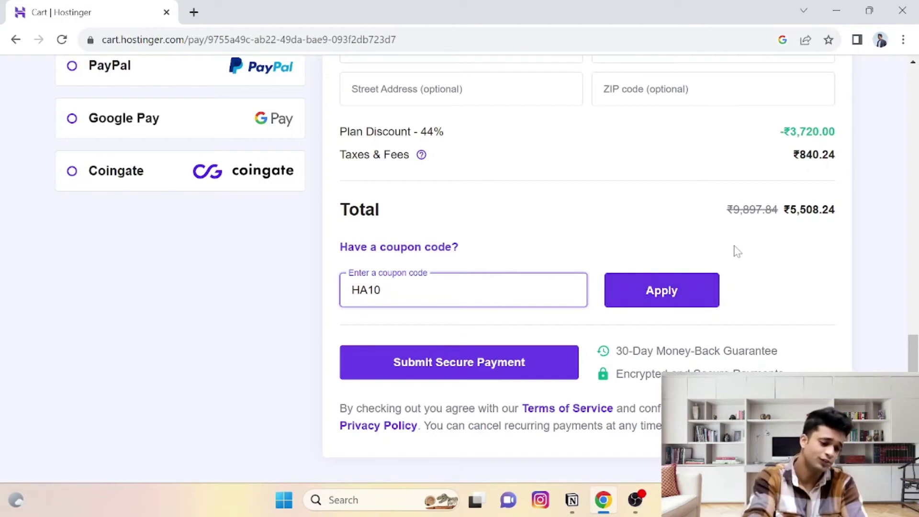
pyautogui.click(670, 295)
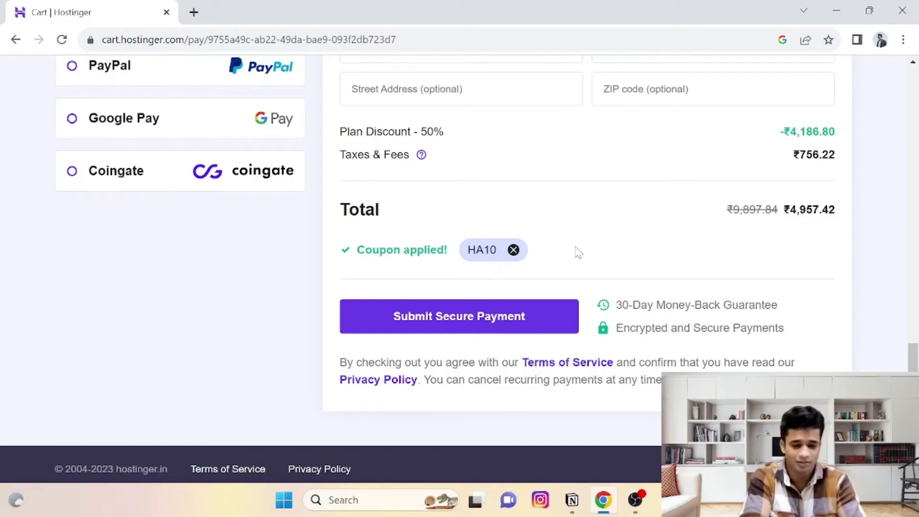
# Step: Submit Secure Payment and start filling the Name on card field for the ₹4,957.42 total
pyautogui.scroll(5, 578, 252)
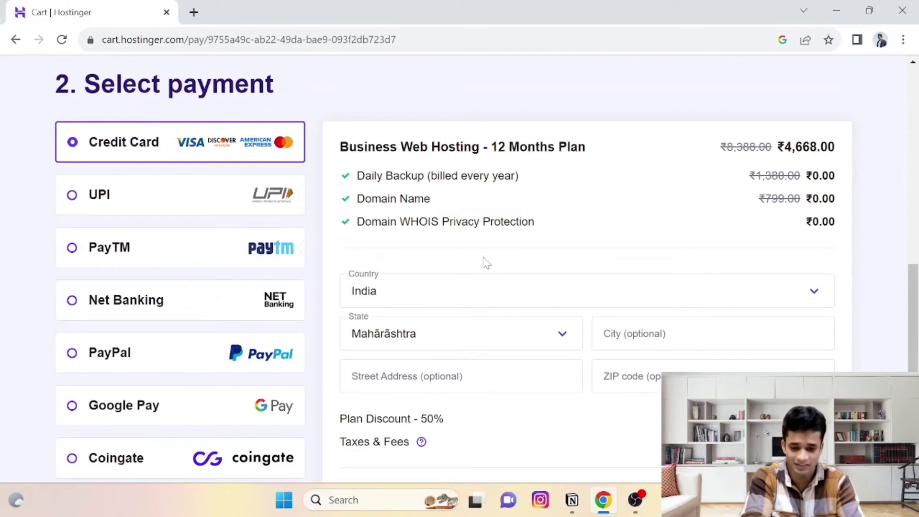
pyautogui.scroll(2, 432, 248)
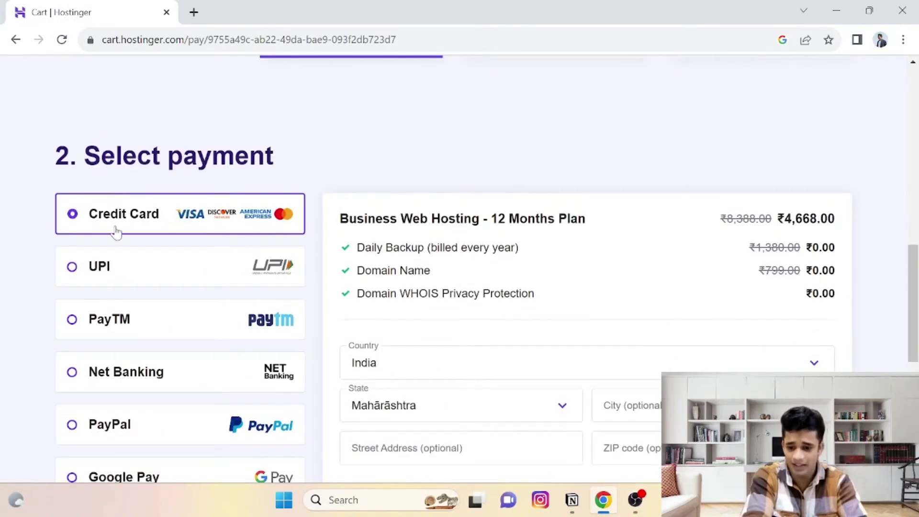
pyautogui.scroll(-8, 526, 254)
pyautogui.scroll(3, 526, 249)
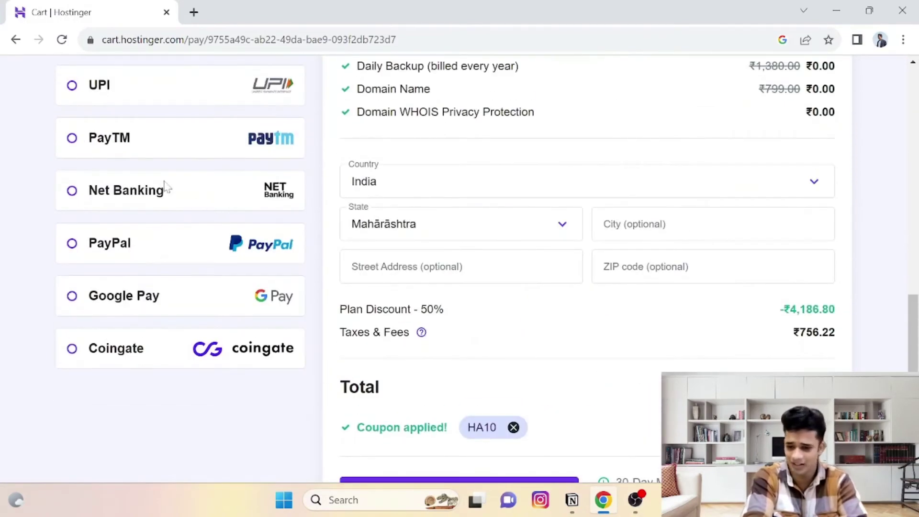
pyautogui.scroll(-3, 480, 233)
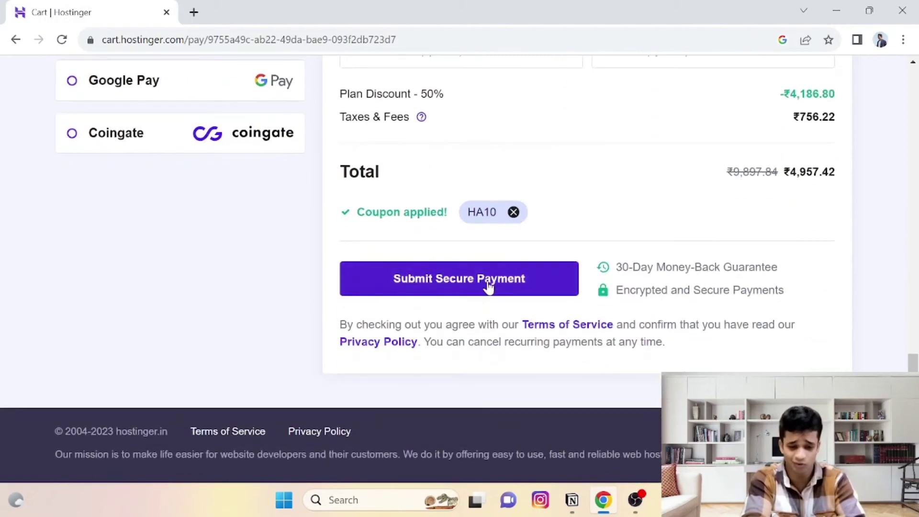
pyautogui.click(488, 287)
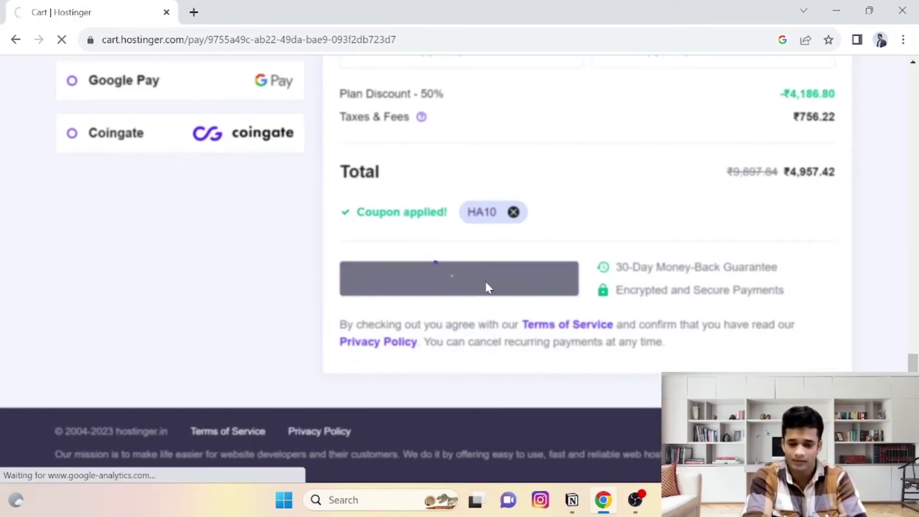
pyautogui.scroll(-3, 470, 285)
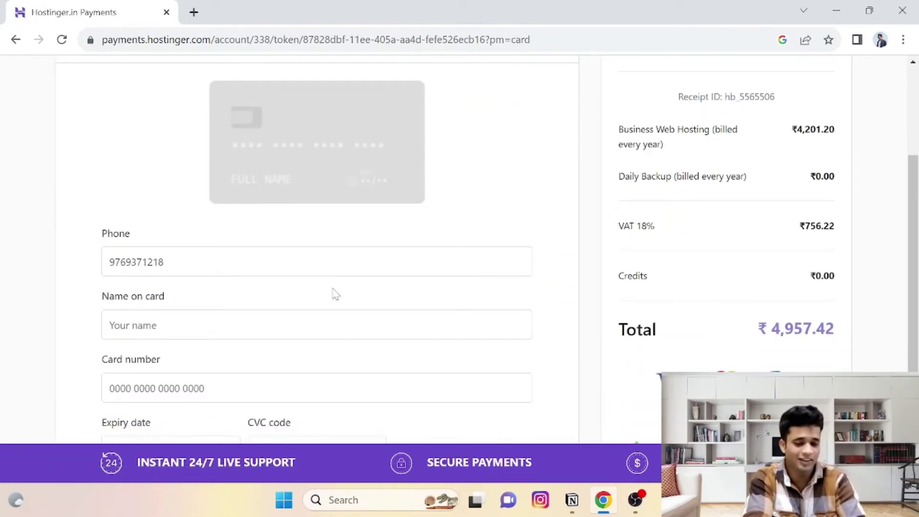
pyautogui.click(312, 314)
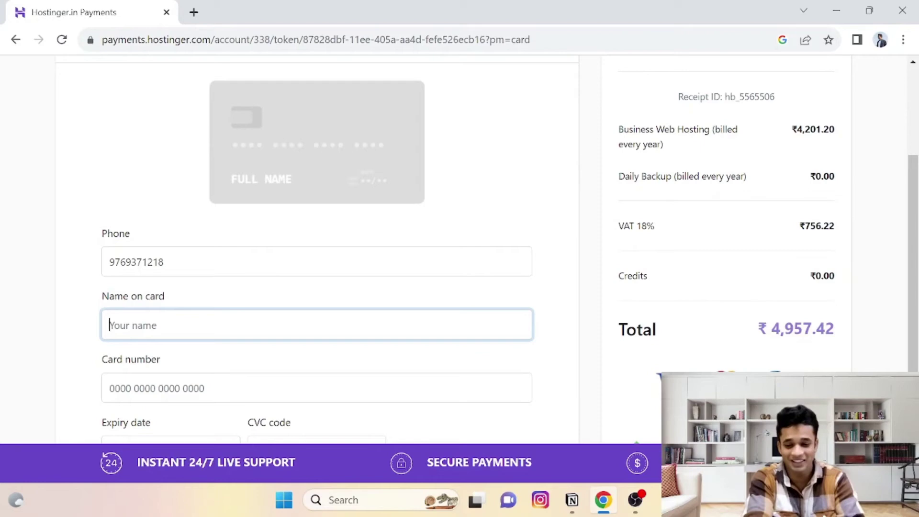
pyautogui.scroll(-2, 266, 282)
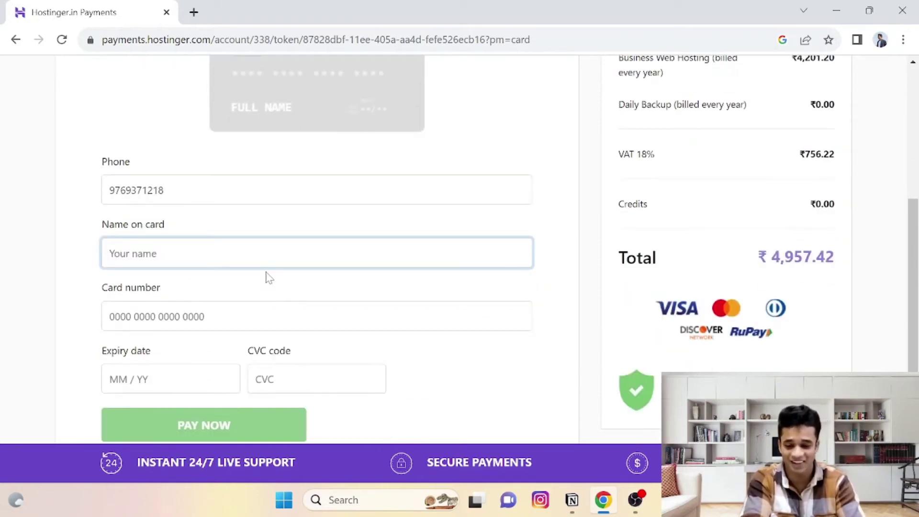
# Step: Bring OBS Studio forward from the taskbar and minimize it again
pyautogui.click(634, 500)
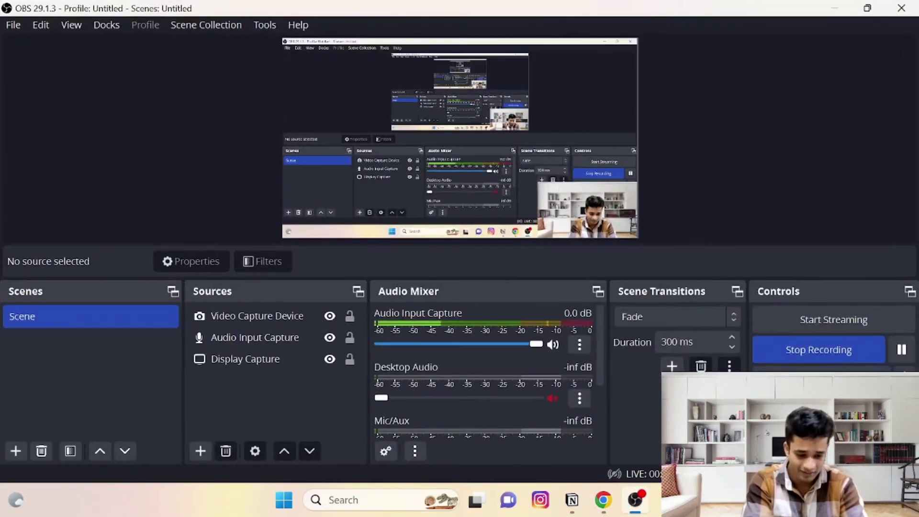
pyautogui.click(635, 499)
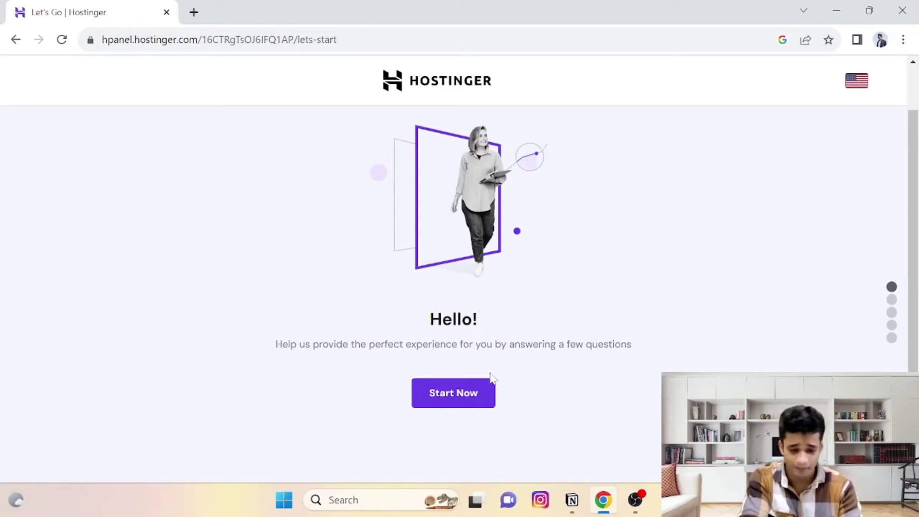
# Step: Start the setup survey: for myself, building it myself, Portfolio site, no help needed
pyautogui.click(480, 396)
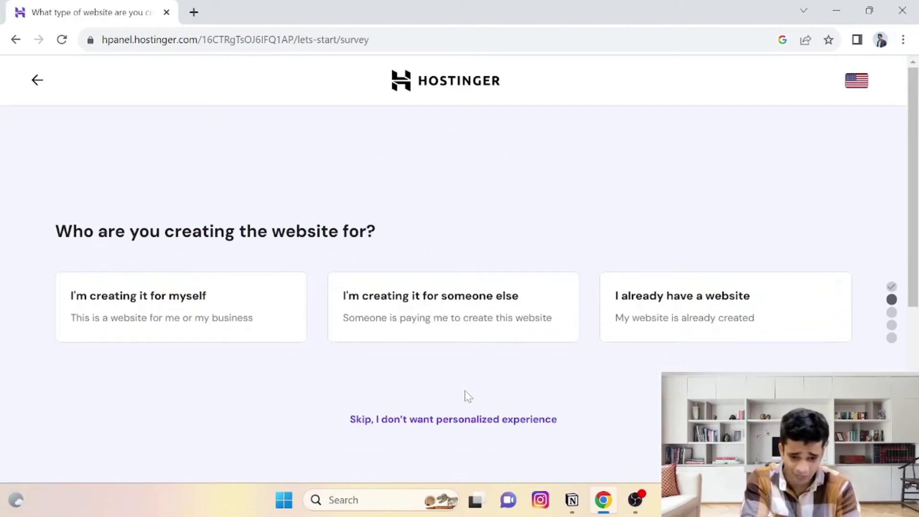
pyautogui.scroll(-3, 262, 349)
pyautogui.scroll(3, 248, 338)
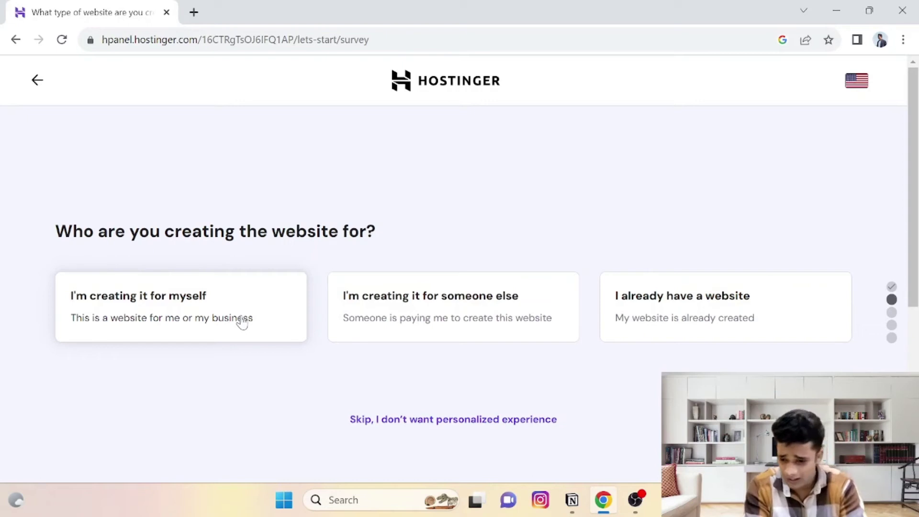
pyautogui.click(226, 335)
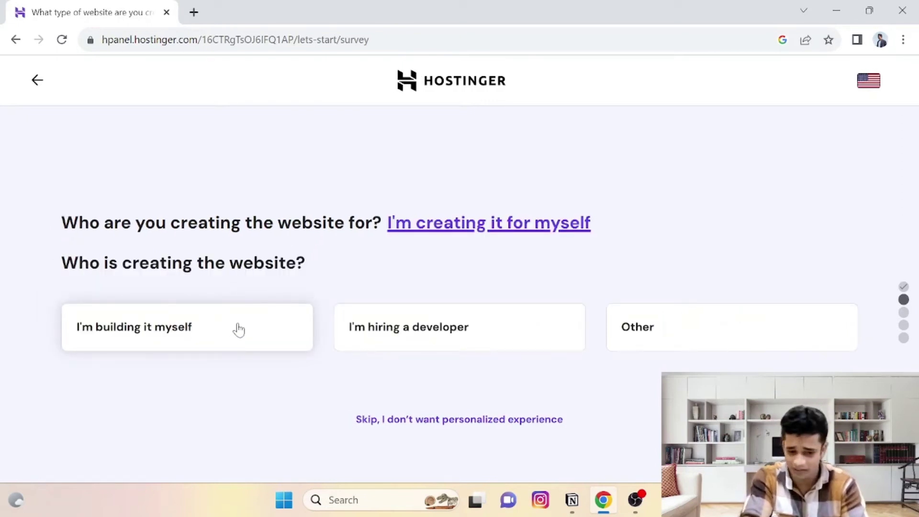
pyautogui.click(207, 334)
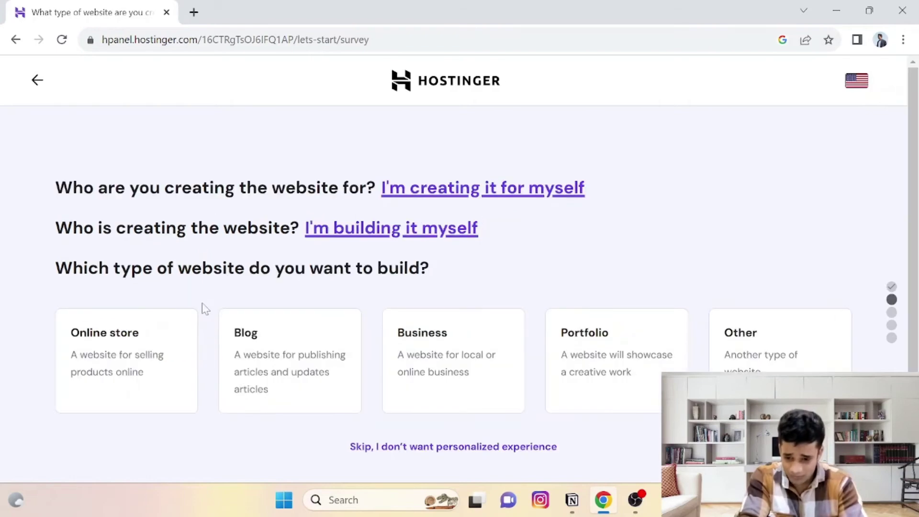
pyautogui.click(579, 337)
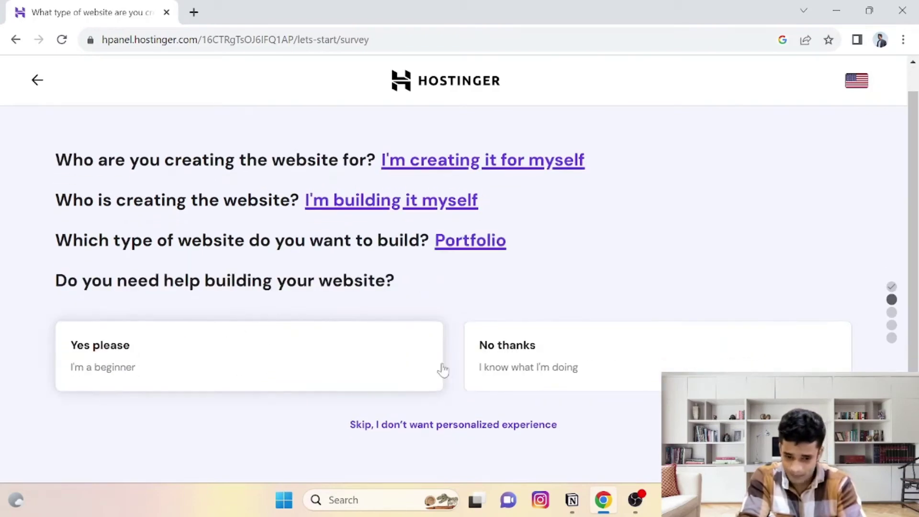
pyautogui.click(521, 372)
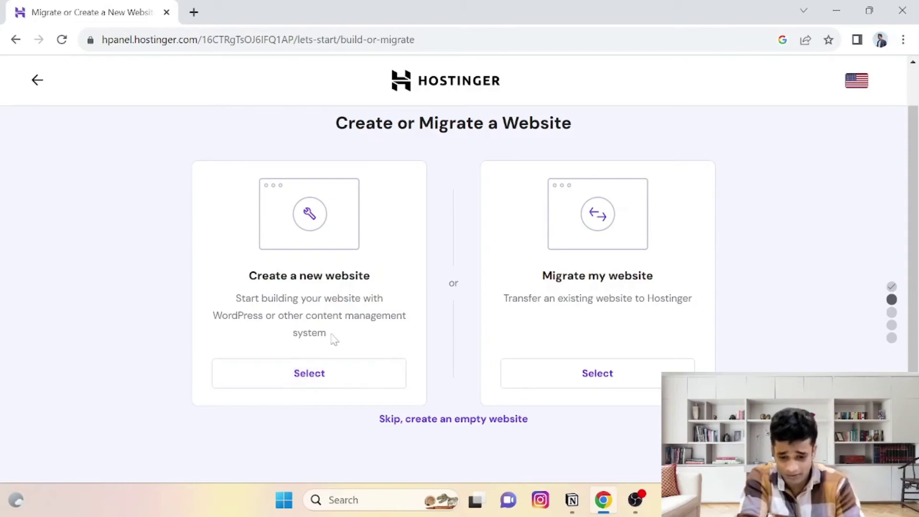
# Step: Create a new website and skip platform selection to start from scratch
pyautogui.click(323, 374)
pyautogui.scroll(-3, 385, 293)
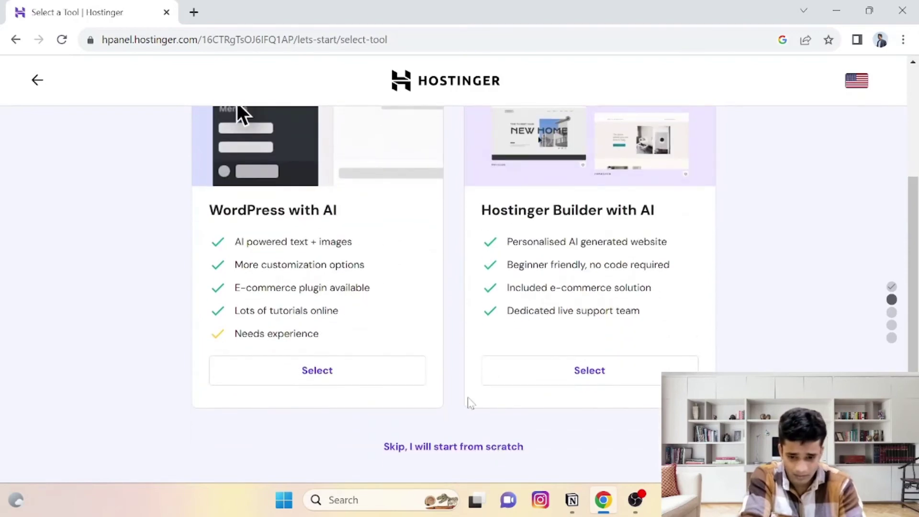
pyautogui.scroll(3, 454, 311)
pyautogui.scroll(-3, 454, 297)
pyautogui.scroll(3, 453, 297)
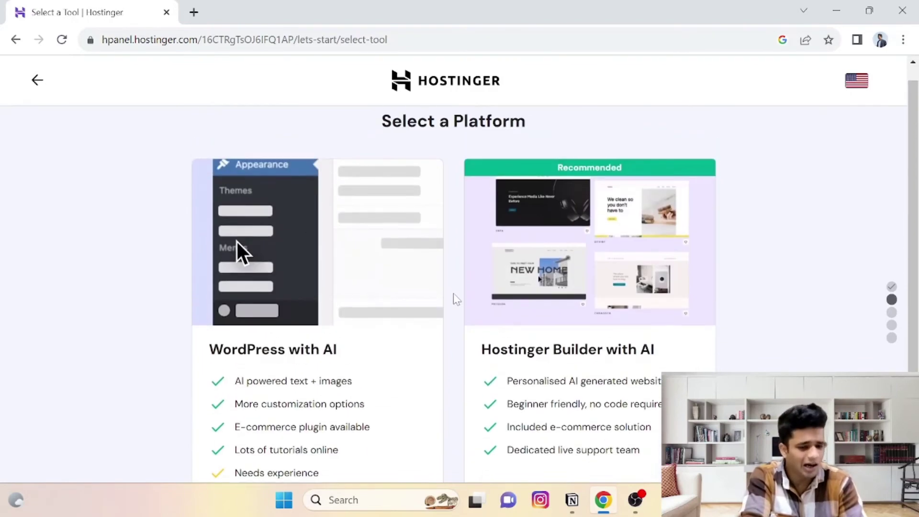
pyautogui.scroll(-3, 454, 297)
pyautogui.scroll(3, 454, 297)
pyautogui.scroll(-3, 430, 294)
pyautogui.scroll(3, 430, 292)
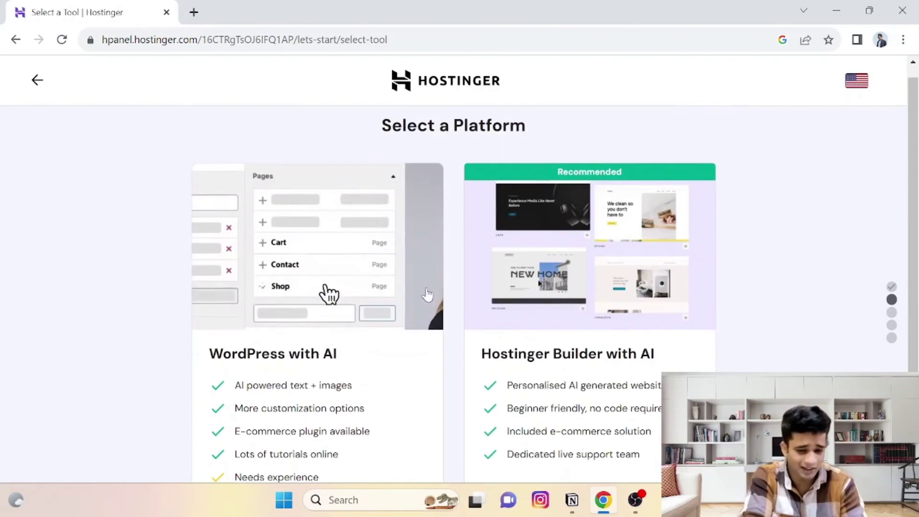
pyautogui.scroll(-3, 435, 287)
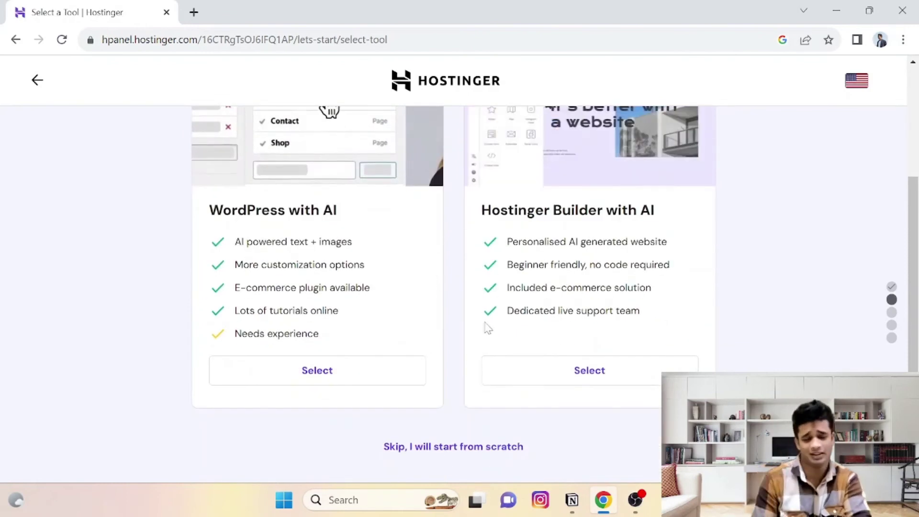
pyautogui.click(471, 446)
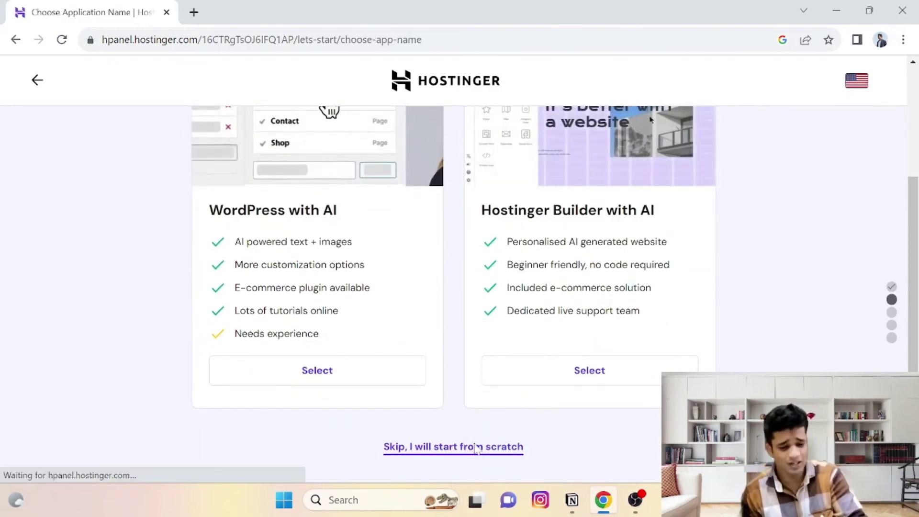
# Step: Choose the Claim a Free Domain option
pyautogui.scroll(-1, 383, 325)
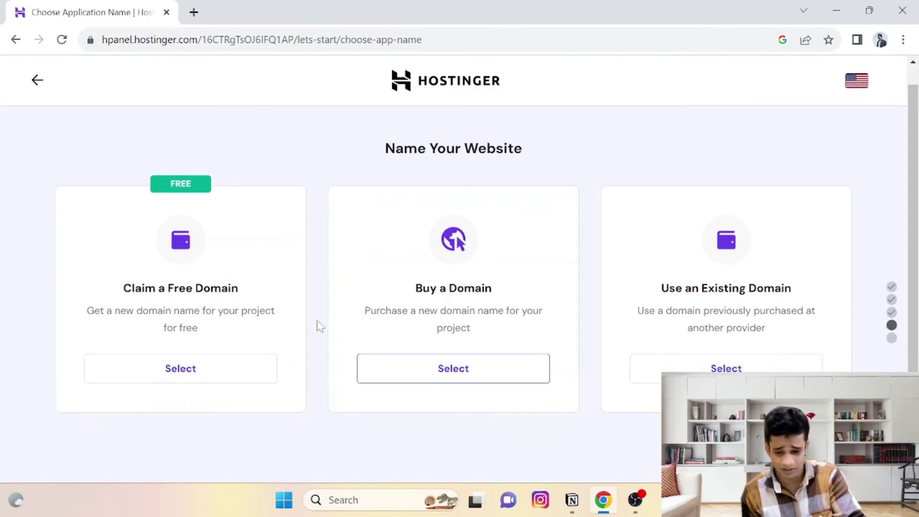
pyautogui.moveTo(123, 287); pyautogui.dragTo(238, 288)
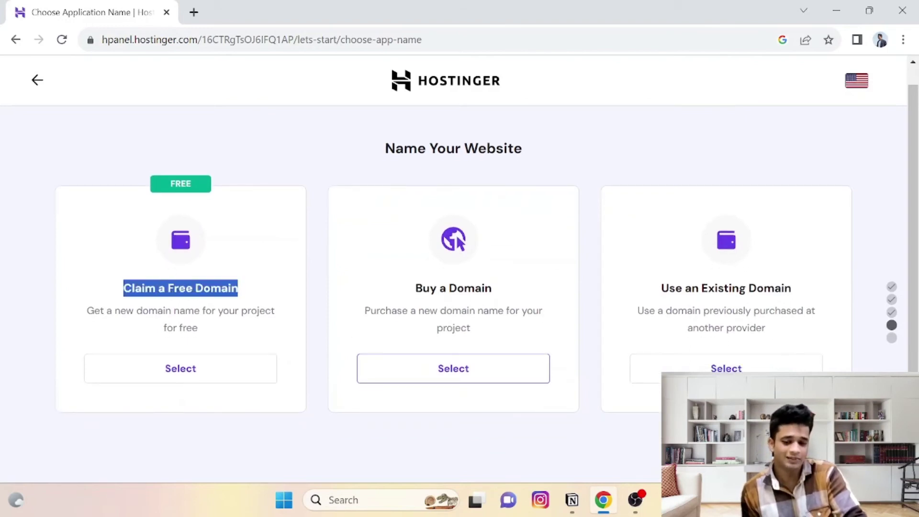
pyautogui.click(194, 287)
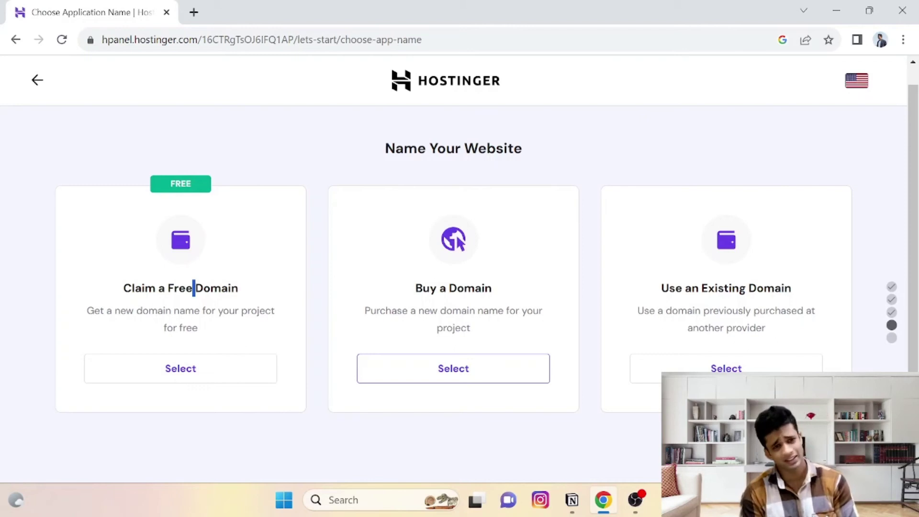
pyautogui.click(207, 369)
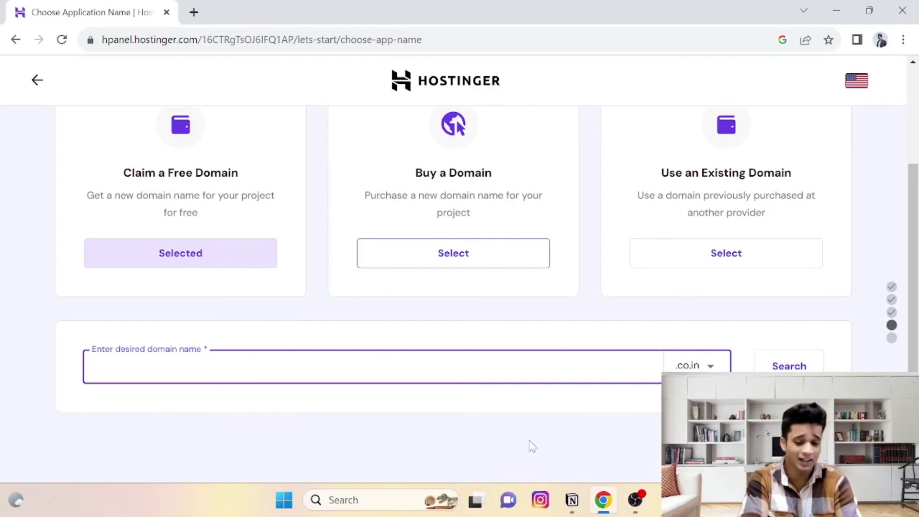
# Step: Search for the domain 'Digitalstrategistabhi' with the .com extension
pyautogui.click(689, 366)
pyautogui.scroll(-5, 649, 426)
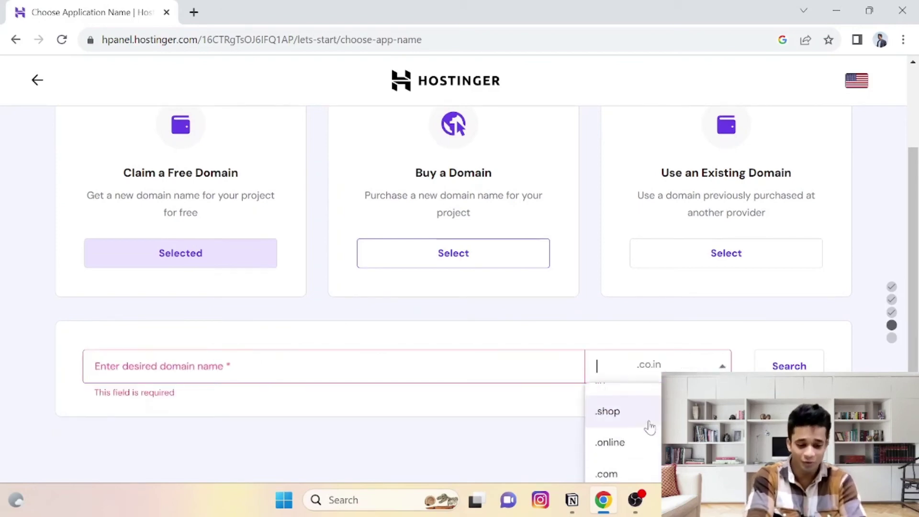
pyautogui.scroll(-2, 649, 425)
pyautogui.click(630, 417)
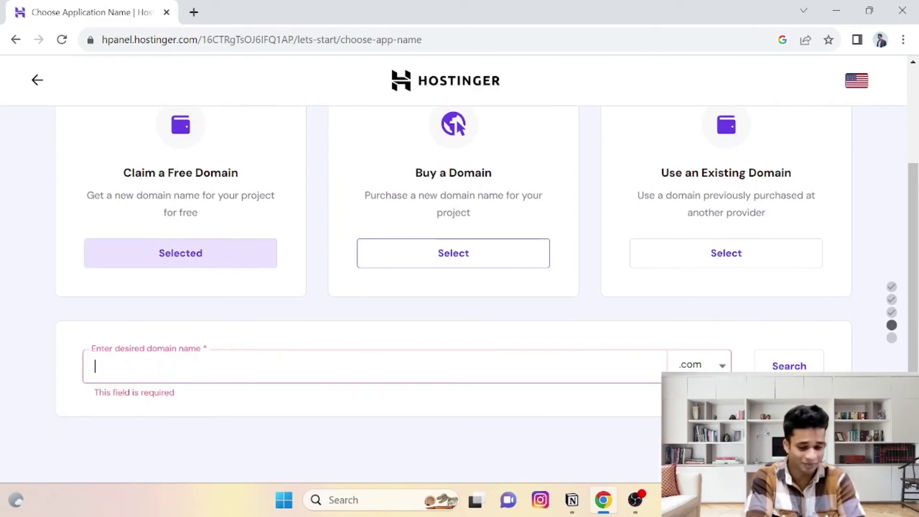
pyautogui.write('Digital')
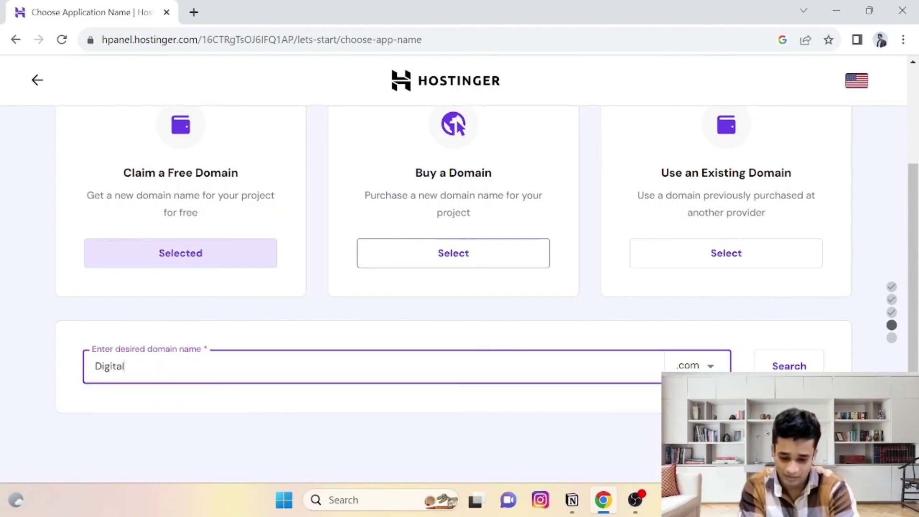
pyautogui.write('strategistabhi')
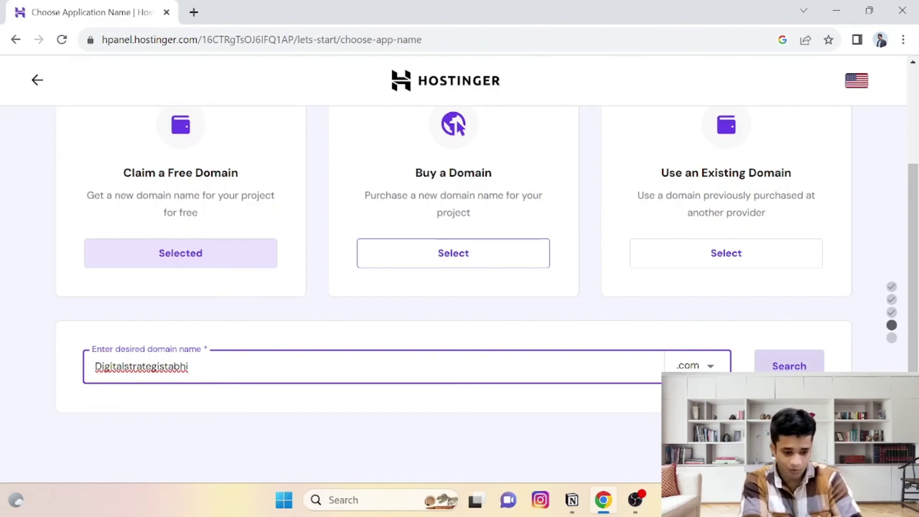
pyautogui.press('Return')
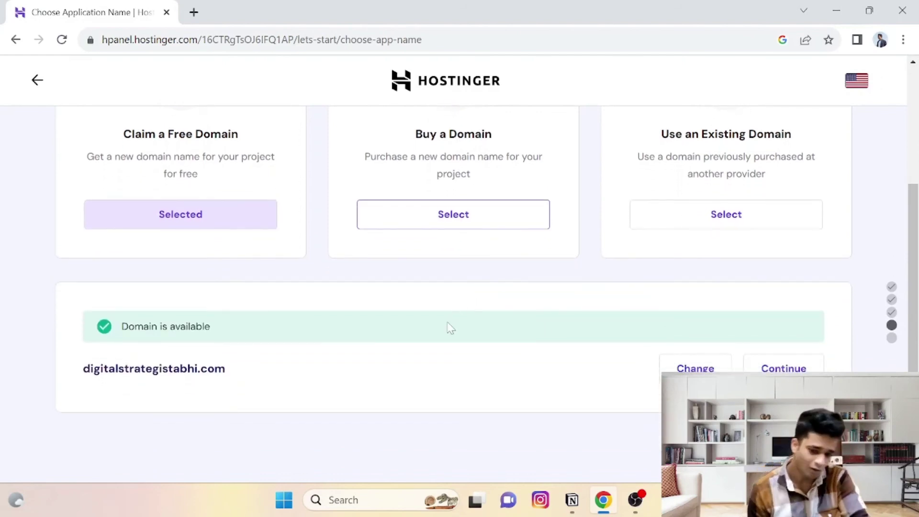
# Step: Continue with the available digitalstrategistabhi.com domain to its registration form
pyautogui.doubleClick(139, 326)
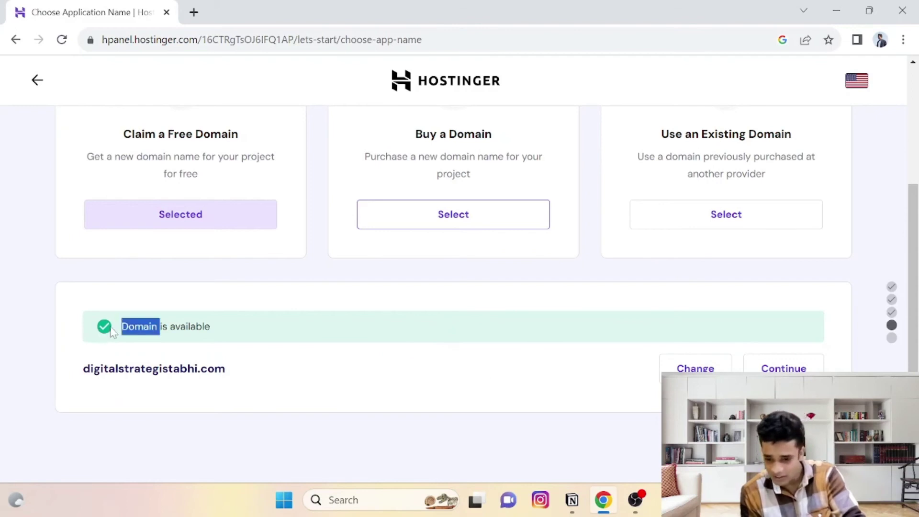
pyautogui.tripleClick(165, 326)
pyautogui.click(259, 364)
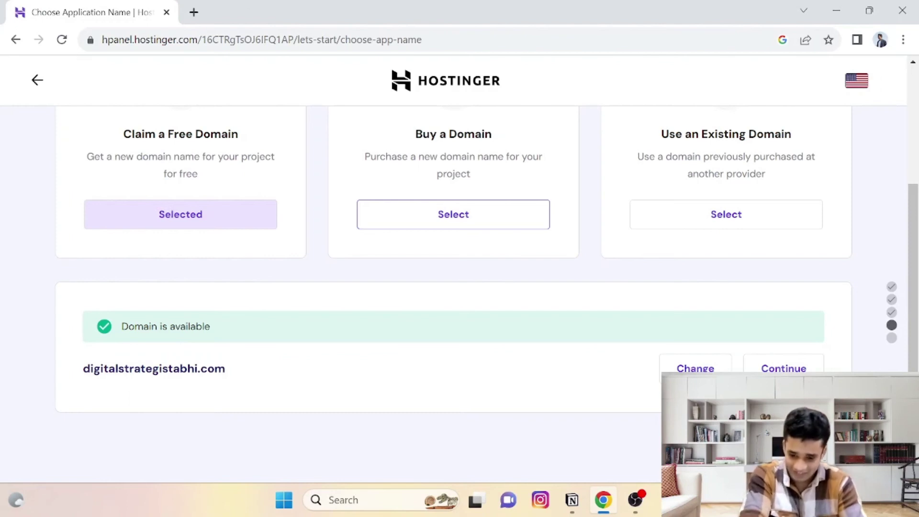
pyautogui.click(780, 368)
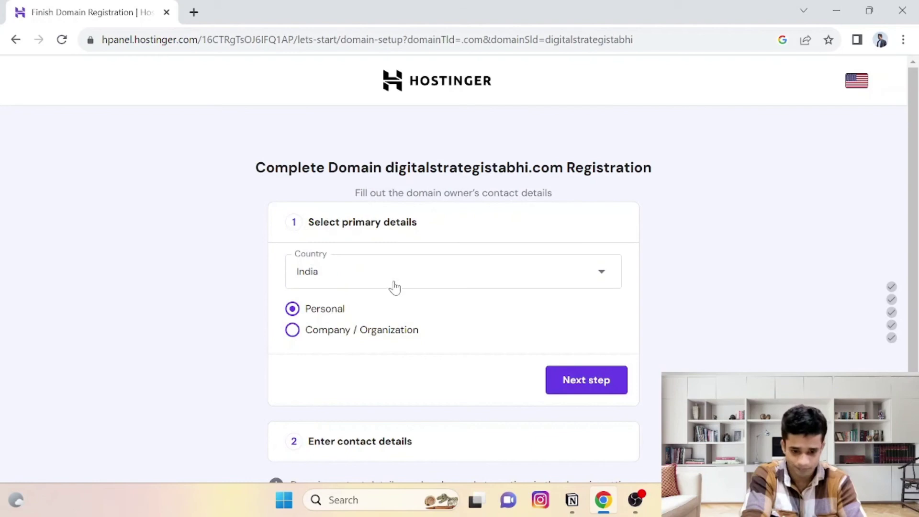
# Step: Keep India as the owner's country with Personal type and go to the next step
pyautogui.scroll(-1, 382, 272)
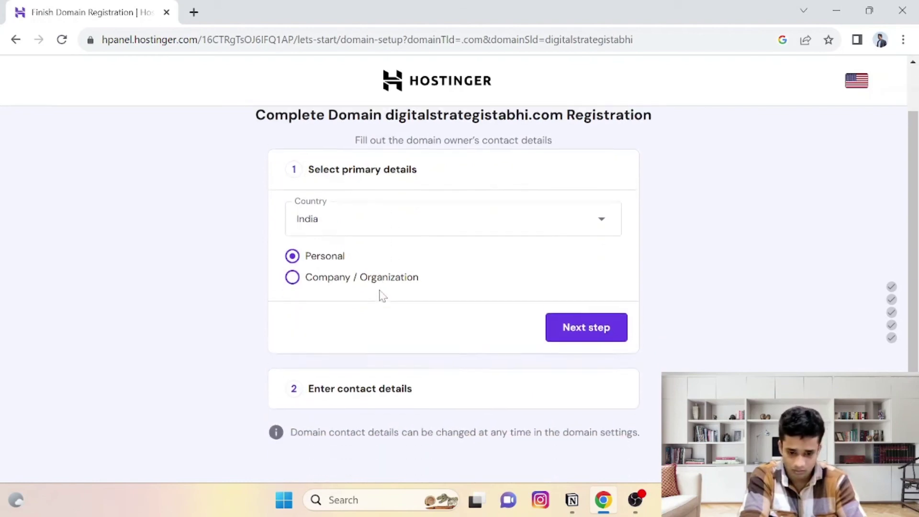
pyautogui.scroll(1, 381, 295)
pyautogui.click(512, 268)
pyautogui.click(512, 268)
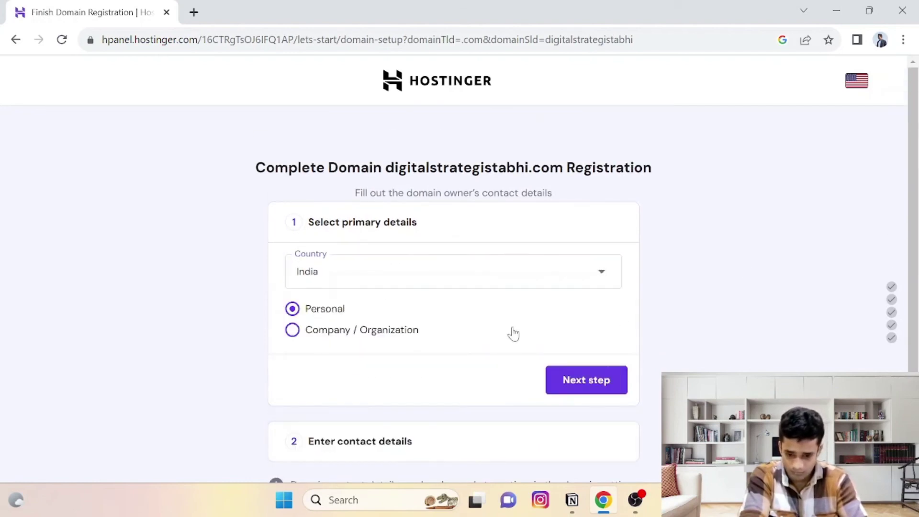
pyautogui.scroll(-1, 512, 334)
pyautogui.click(609, 331)
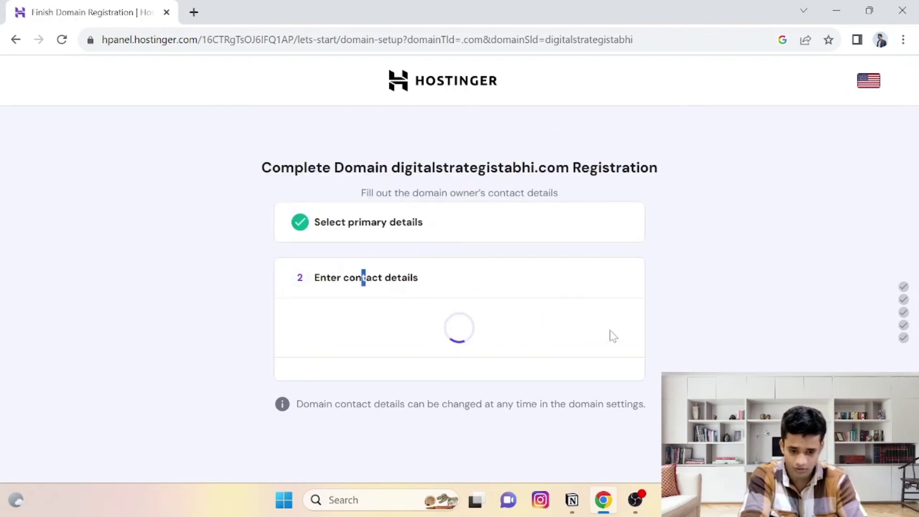
# Step: Review the prefilled contact details and proceed to the Let's Finish Setting Up page
pyautogui.scroll(-3, 419, 285)
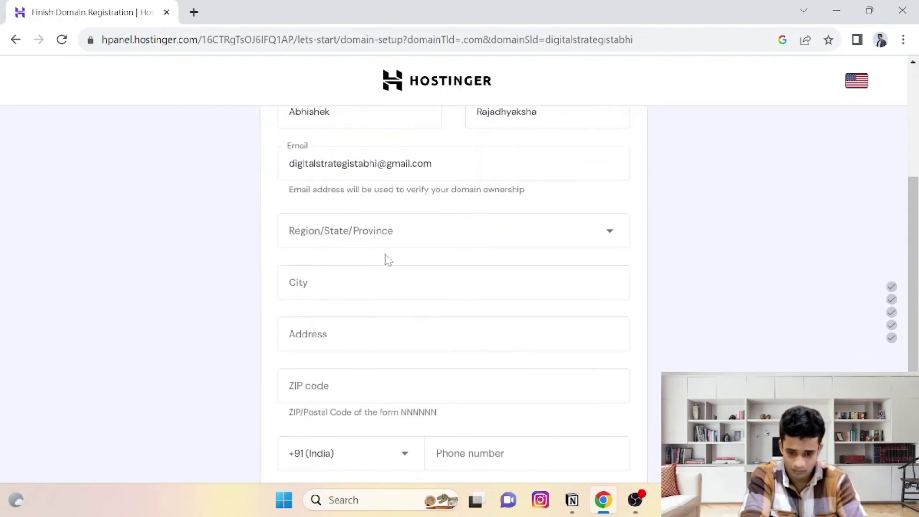
pyautogui.scroll(-3, 383, 260)
pyautogui.scroll(5, 389, 278)
pyautogui.scroll(-2, 396, 289)
pyautogui.scroll(-1, 397, 289)
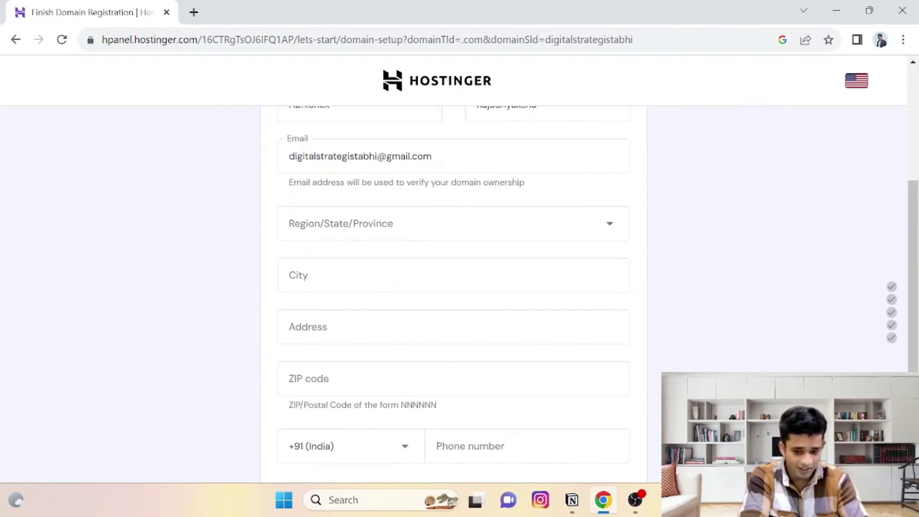
pyautogui.scroll(2, 396, 289)
pyautogui.scroll(3, 387, 302)
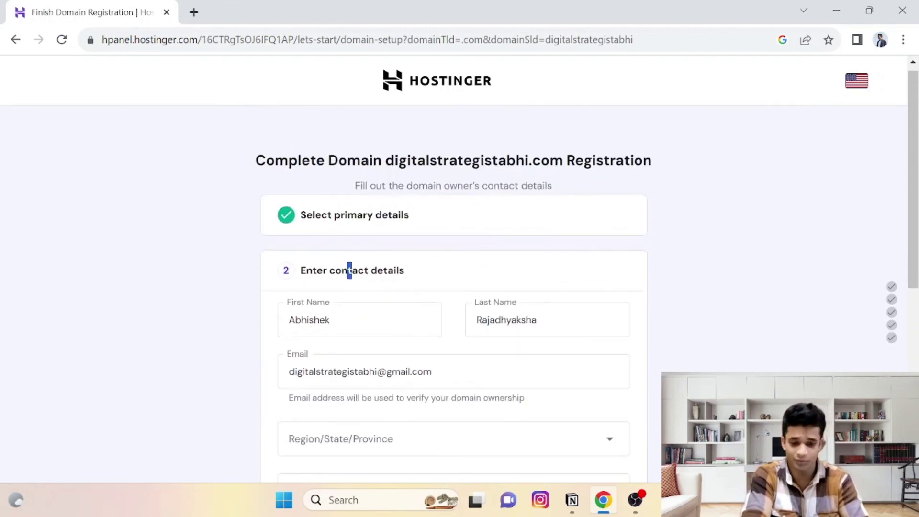
pyautogui.click(608, 294)
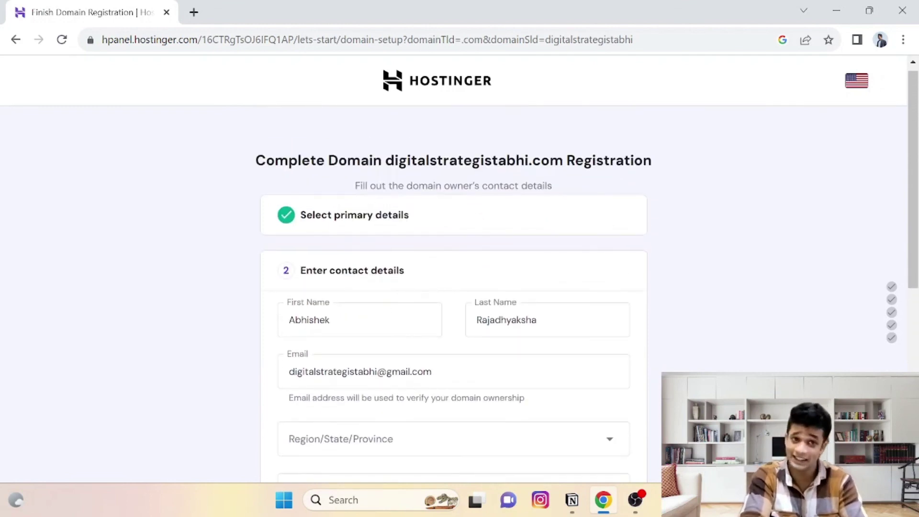
# Step: Briefly bring OBS Studio forward, then return to the Hostinger setup page
pyautogui.moveTo(635, 499)
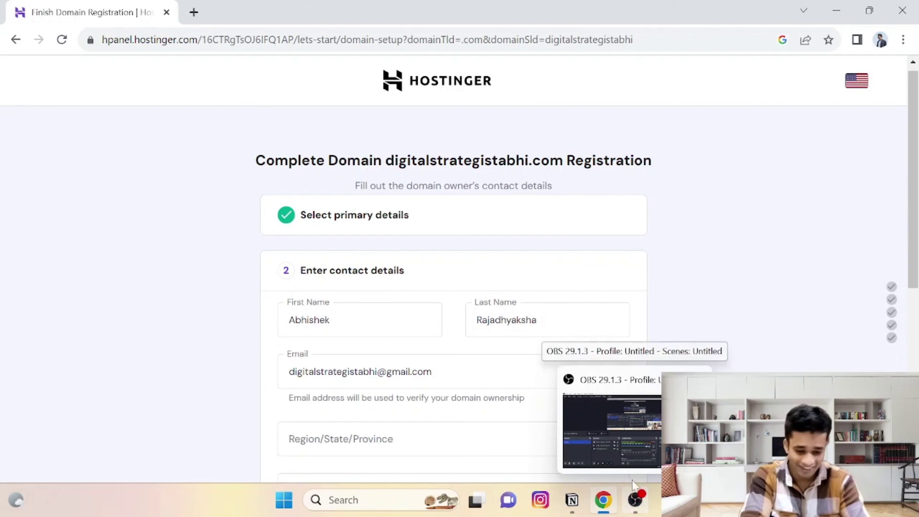
pyautogui.click(615, 454)
pyautogui.click(603, 500)
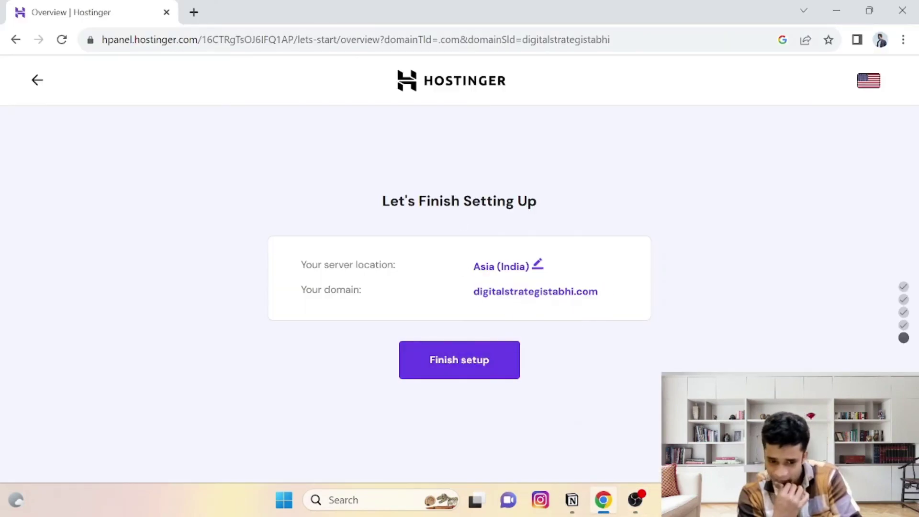
# Step: Finish setup so the digitalstrategistabhi.com website starts being built
pyautogui.tripleClick(525, 199)
pyautogui.click(525, 191)
pyautogui.doubleClick(527, 200)
pyautogui.click(496, 188)
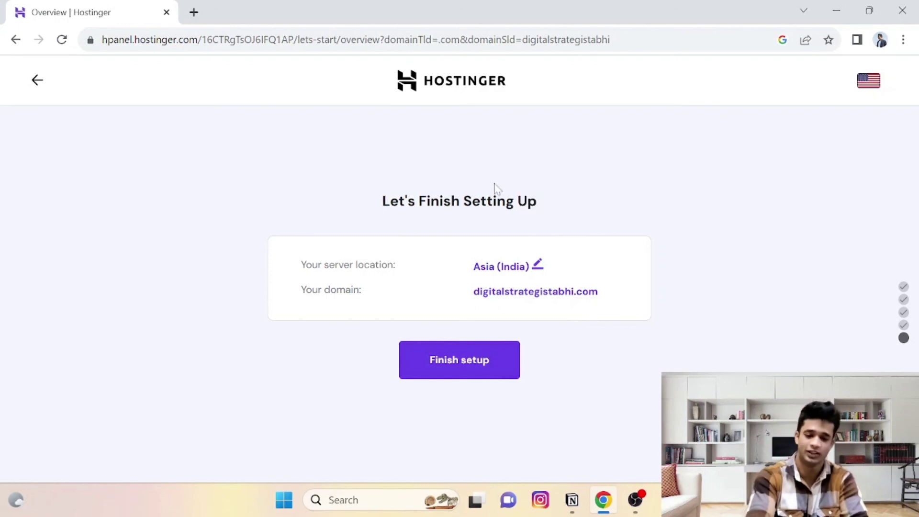
pyautogui.click(465, 372)
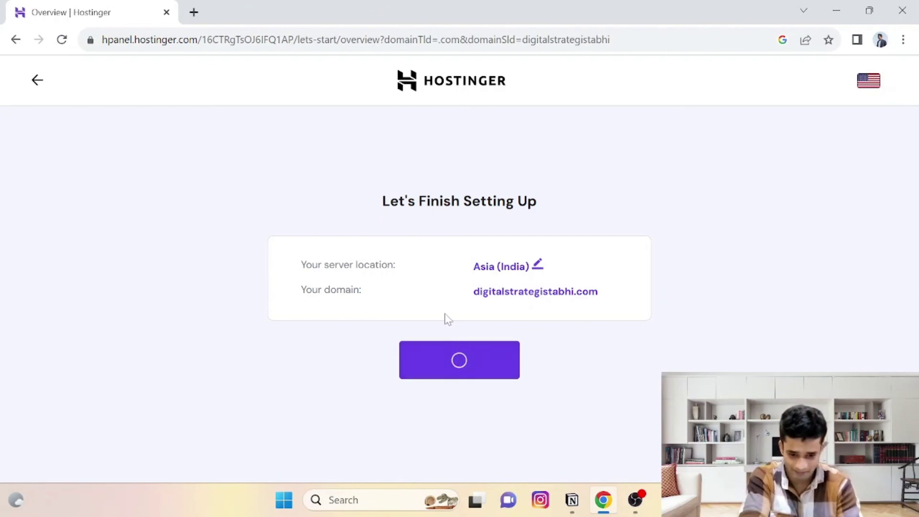
# Step: Wait on the website-being-built page, then switch to OBS Studio
pyautogui.scroll(-3, 430, 287)
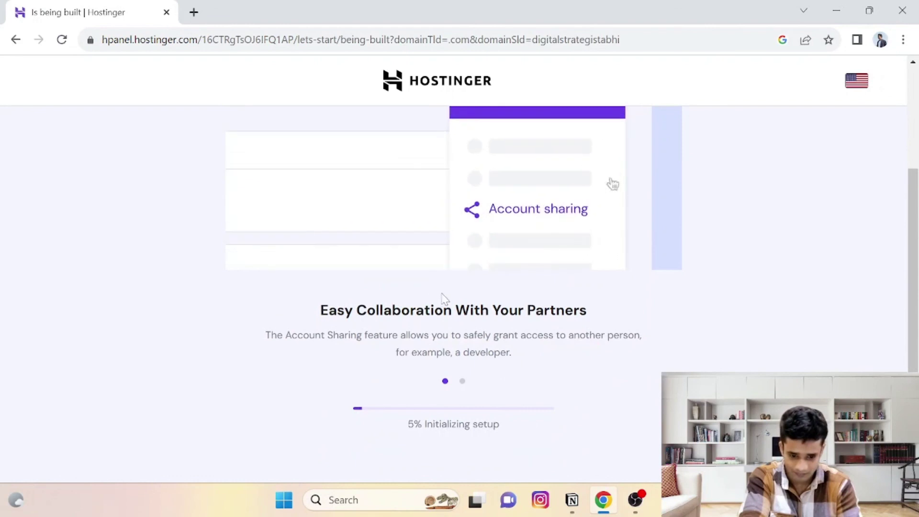
pyautogui.scroll(2, 470, 342)
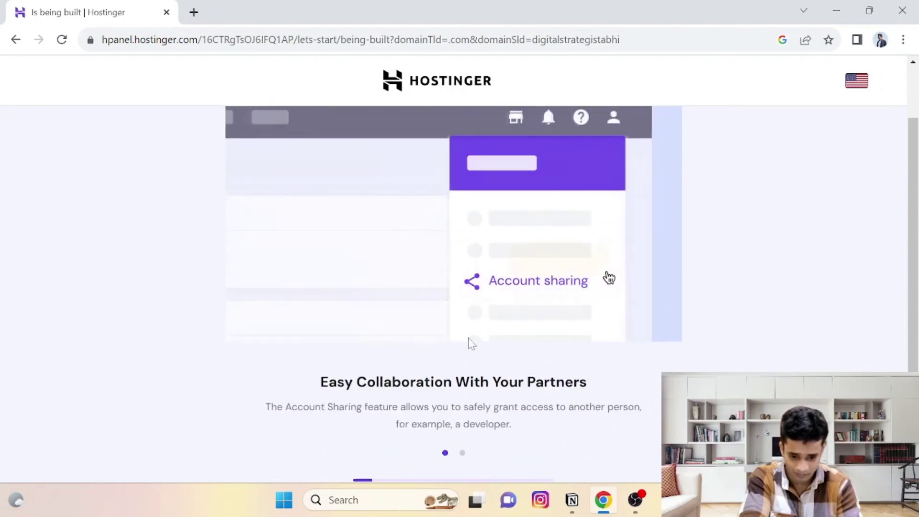
pyautogui.scroll(2, 470, 343)
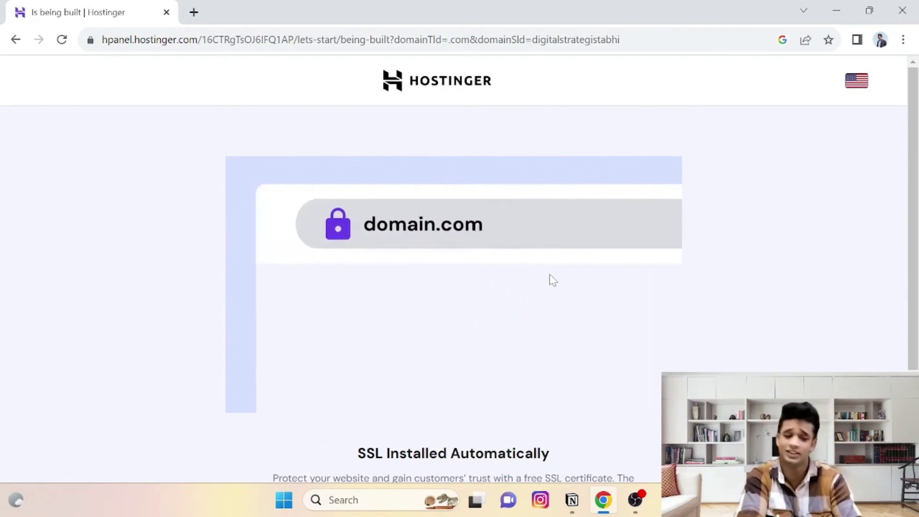
pyautogui.click(635, 500)
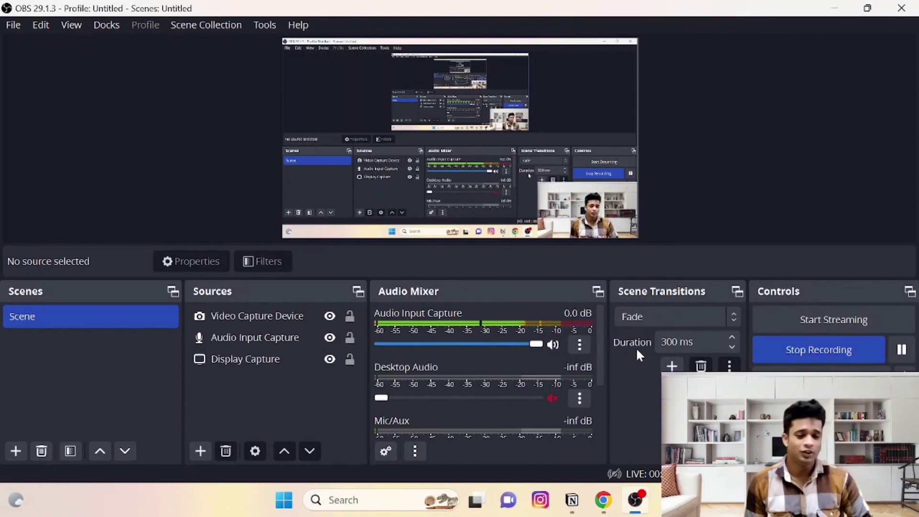